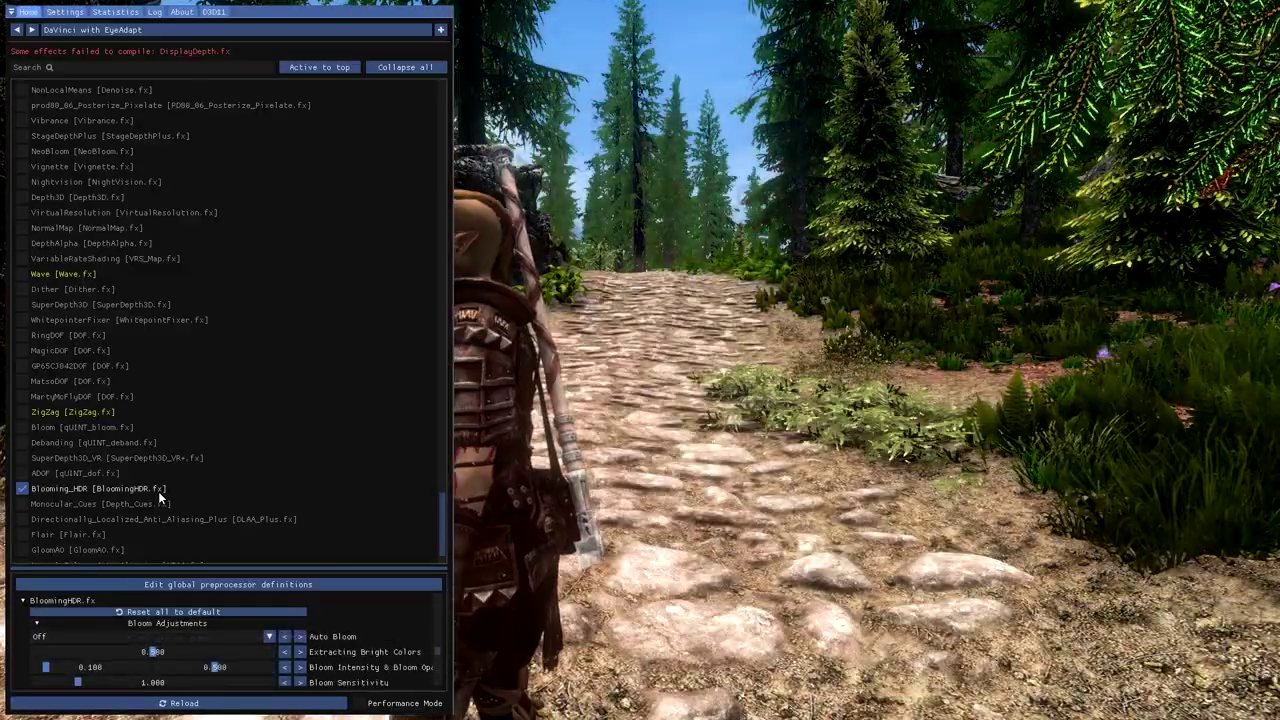
Disable DisplayDepth and SuperDepth3D_VR, enable Debanding [qUINT_deband.fx], and view Bloom's settings.
left_click(158, 491)
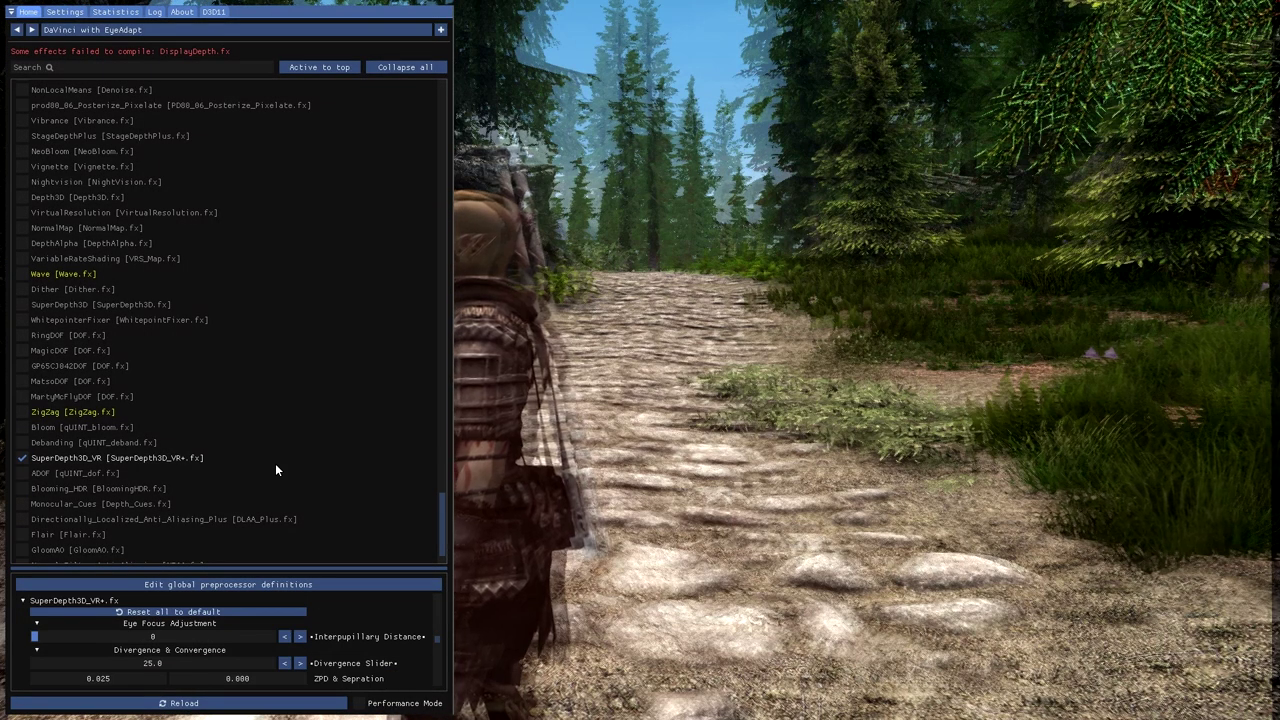
left_click(100, 458)
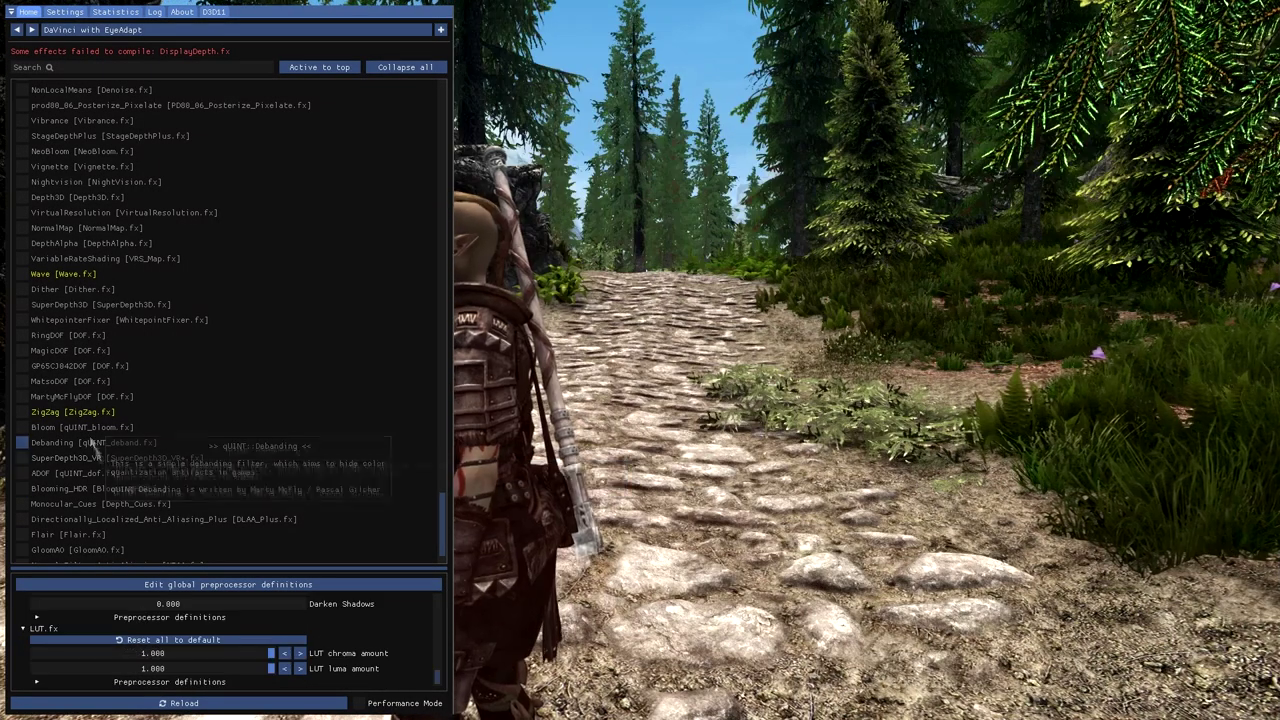
left_click(88, 440)
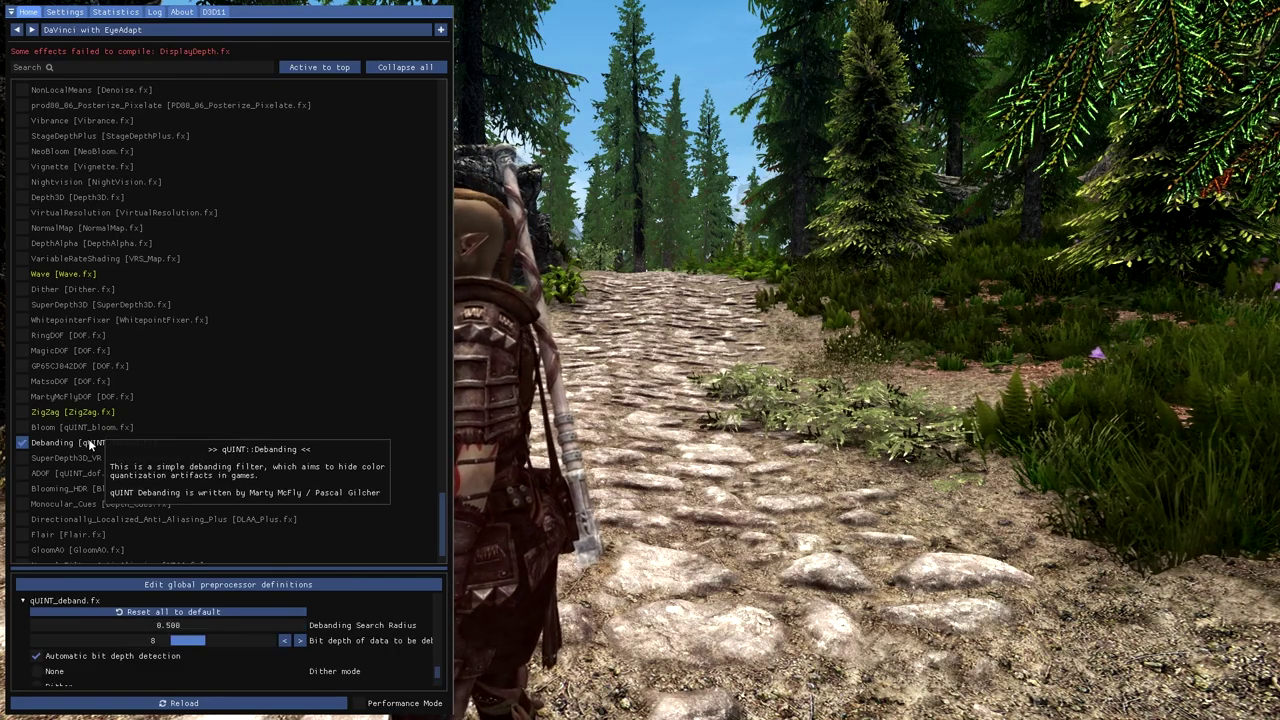
left_click(90, 430)
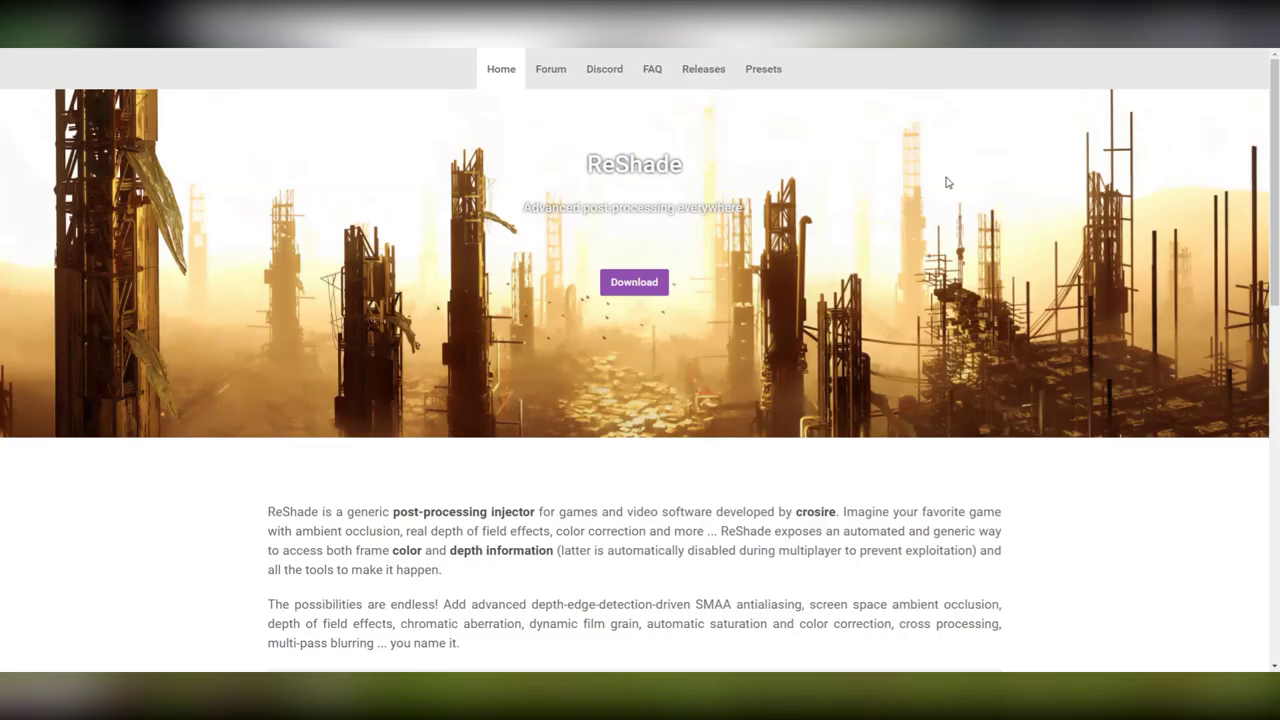
Scroll down past the ReShade homepage description and supported APIs toward Download.
scroll(948, 182, "down", 2)
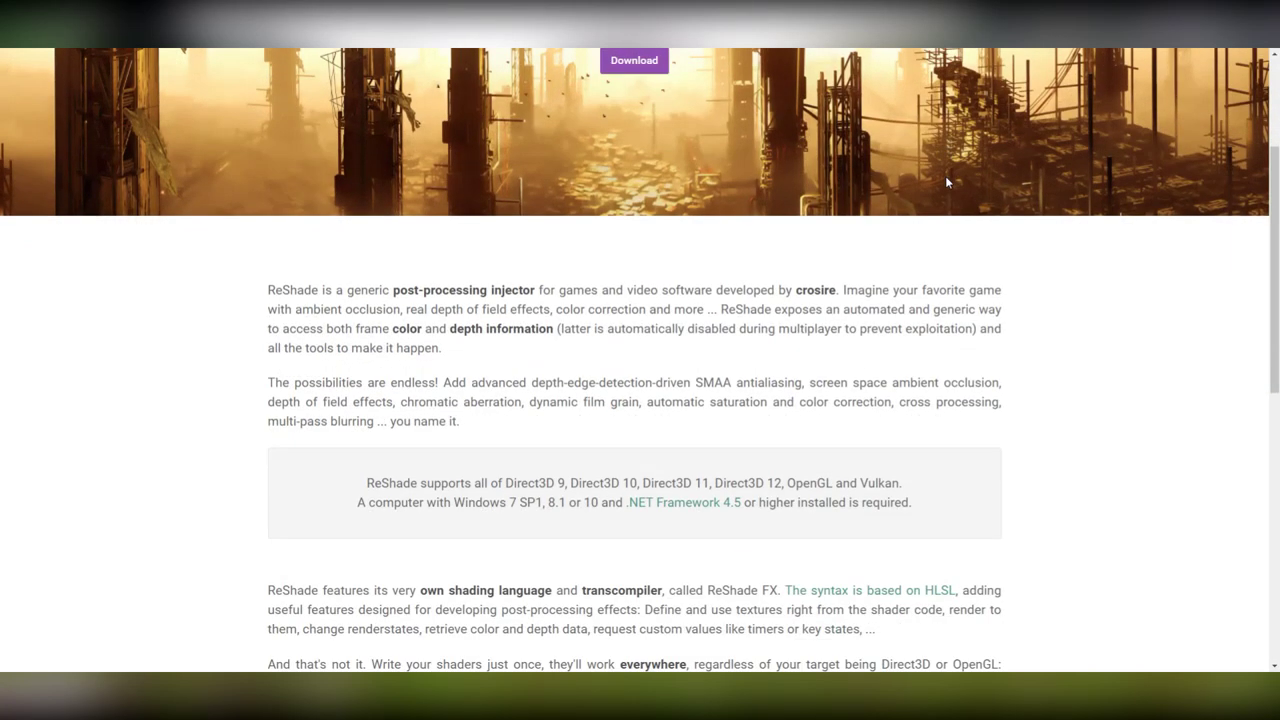
scroll(945, 182, "down", 1)
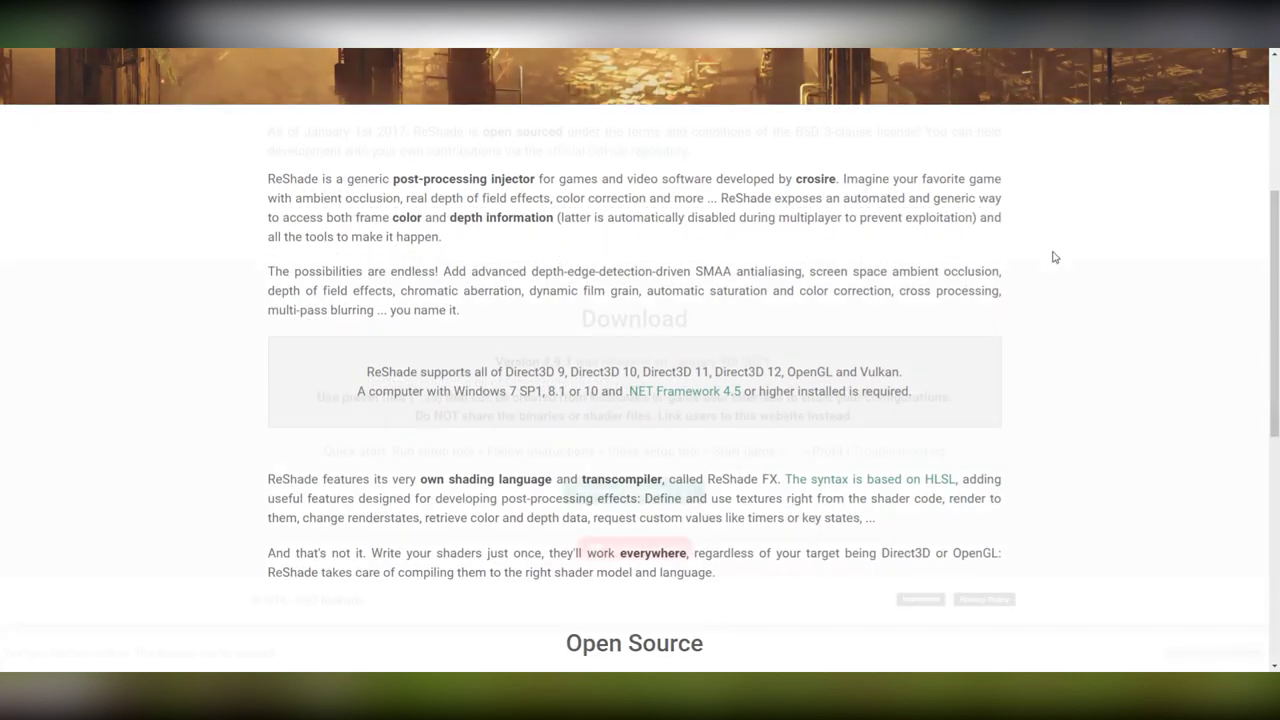
scroll(1053, 256, "down", 1)
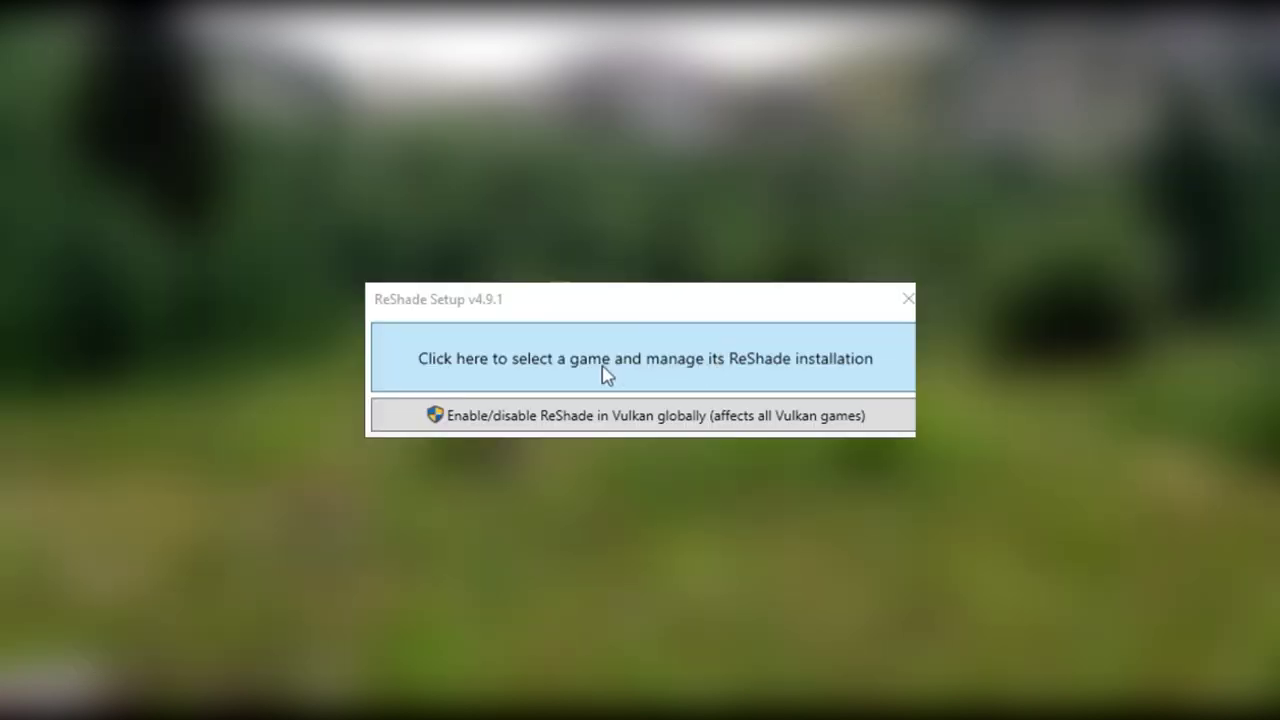
Pick Skyrim (SkyrimSE.exe) as the target game and choose Direct3D 10/11/12.
left_click(605, 373)
scroll(702, 279, "down", 3)
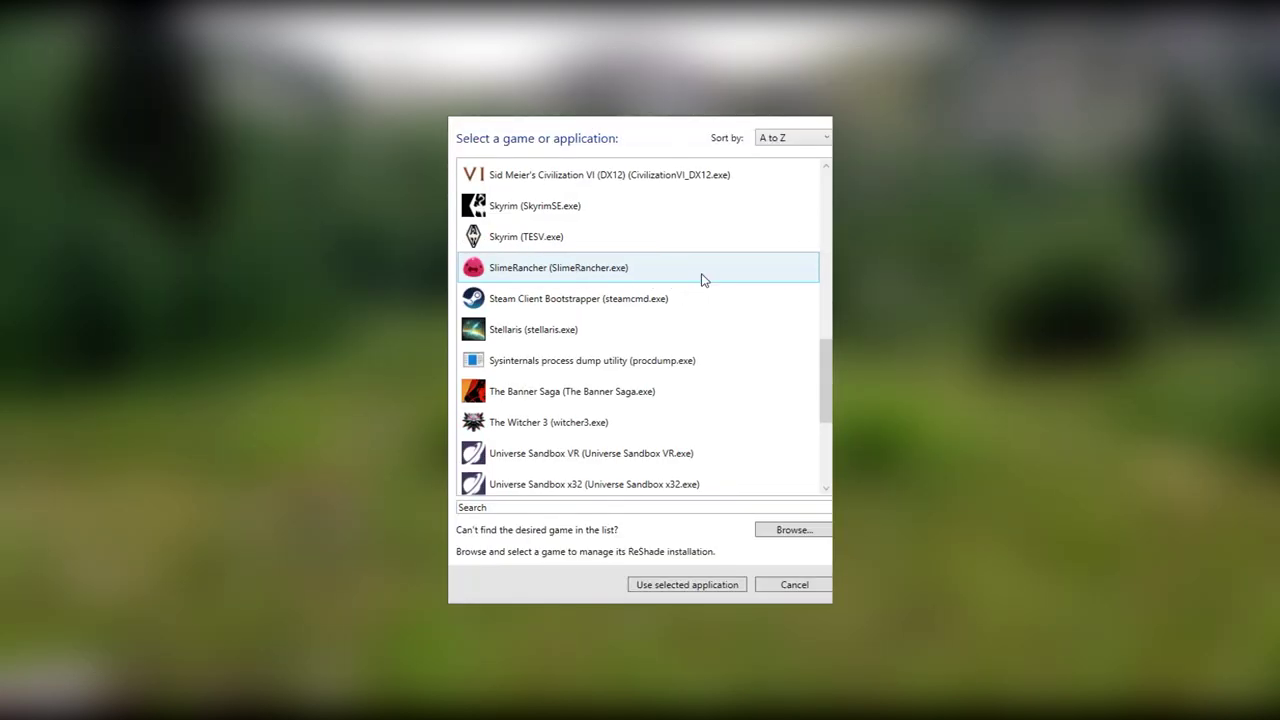
double_click(547, 218)
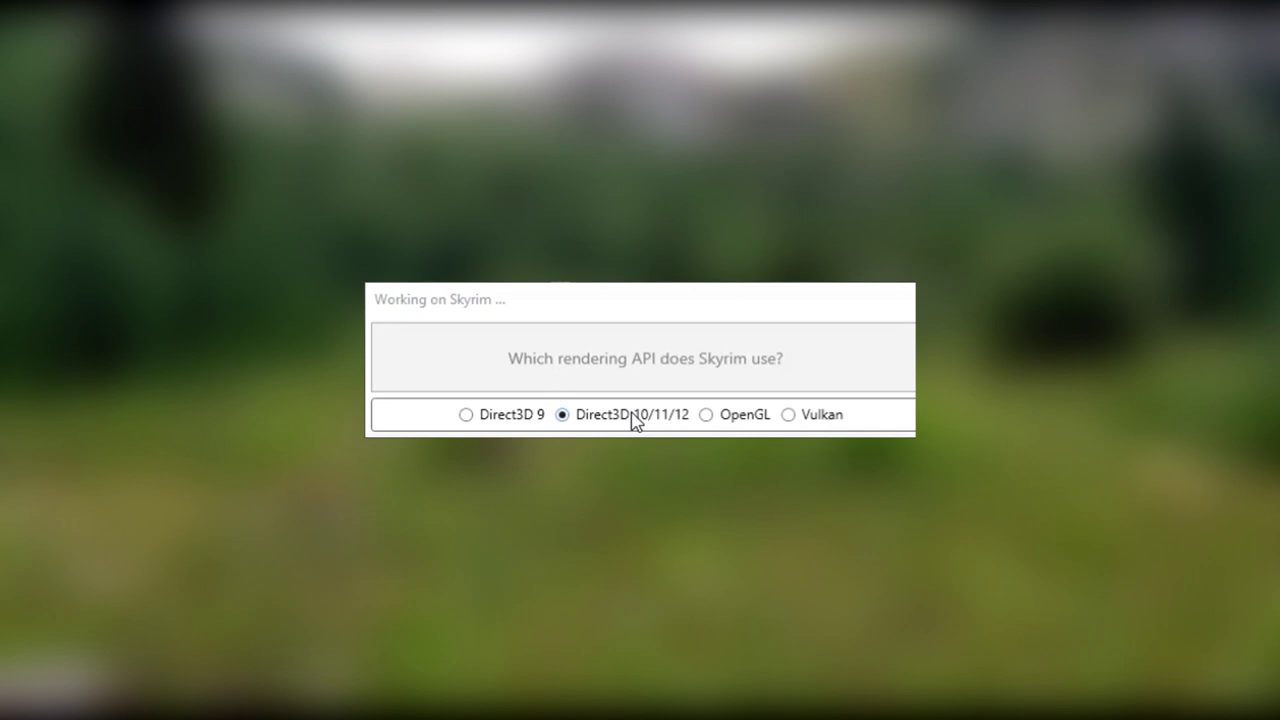
left_click(634, 418)
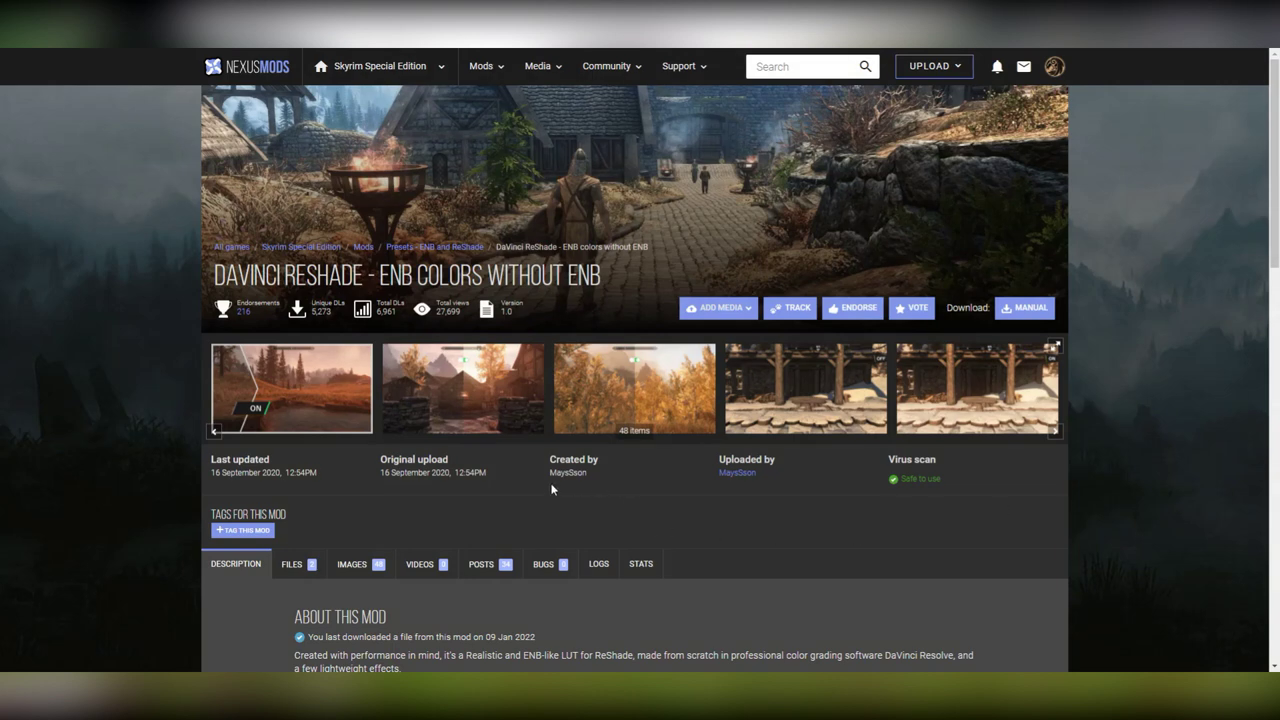
Scroll the DaVinci ReShade mod page down to its Installation section and back up.
scroll(553, 480, "down", 10)
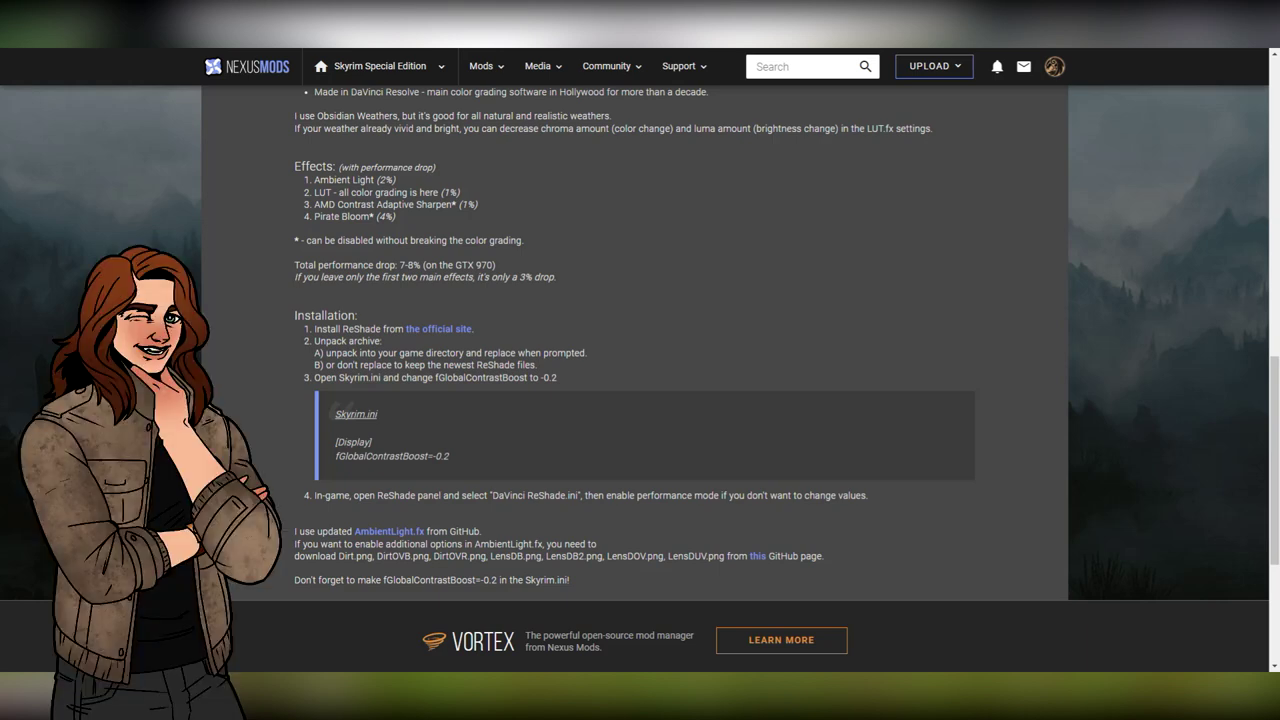
scroll(635, 380, "up", 1)
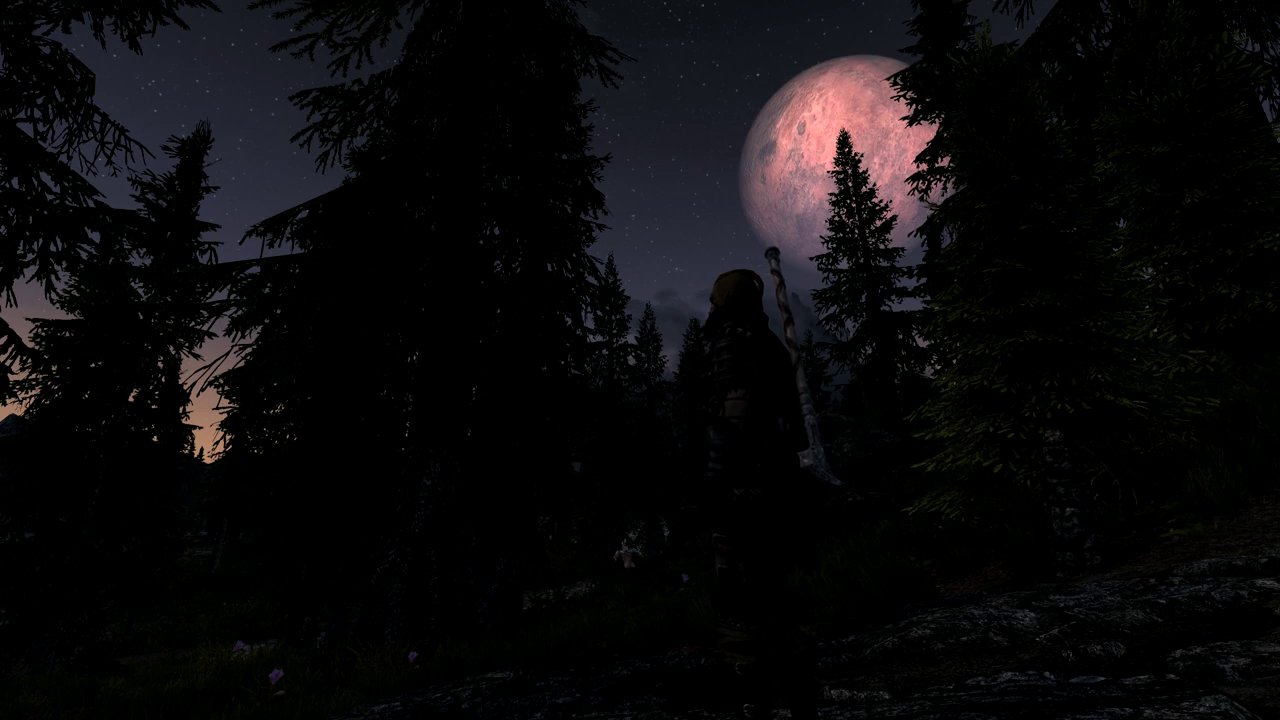
Open the ReShade overlay with Home and load the DaVinci ReShade.ini preset.
key("Home")
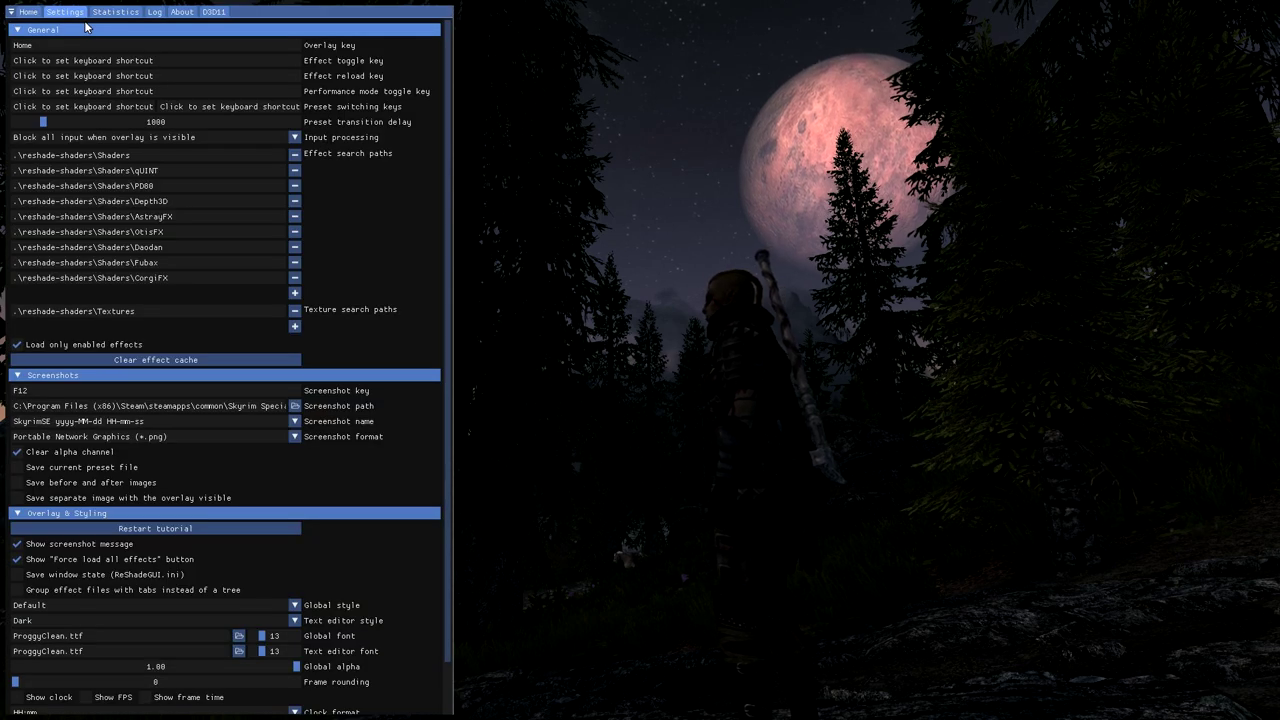
left_click(28, 12)
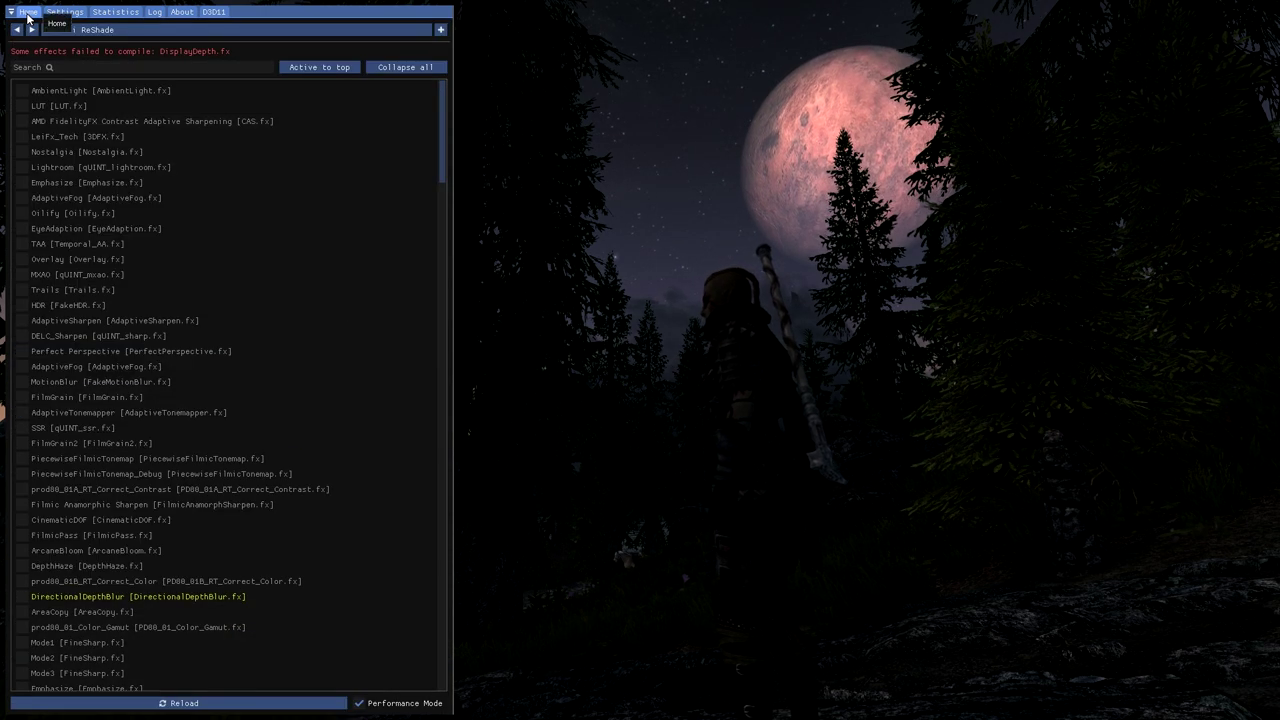
left_click(95, 30)
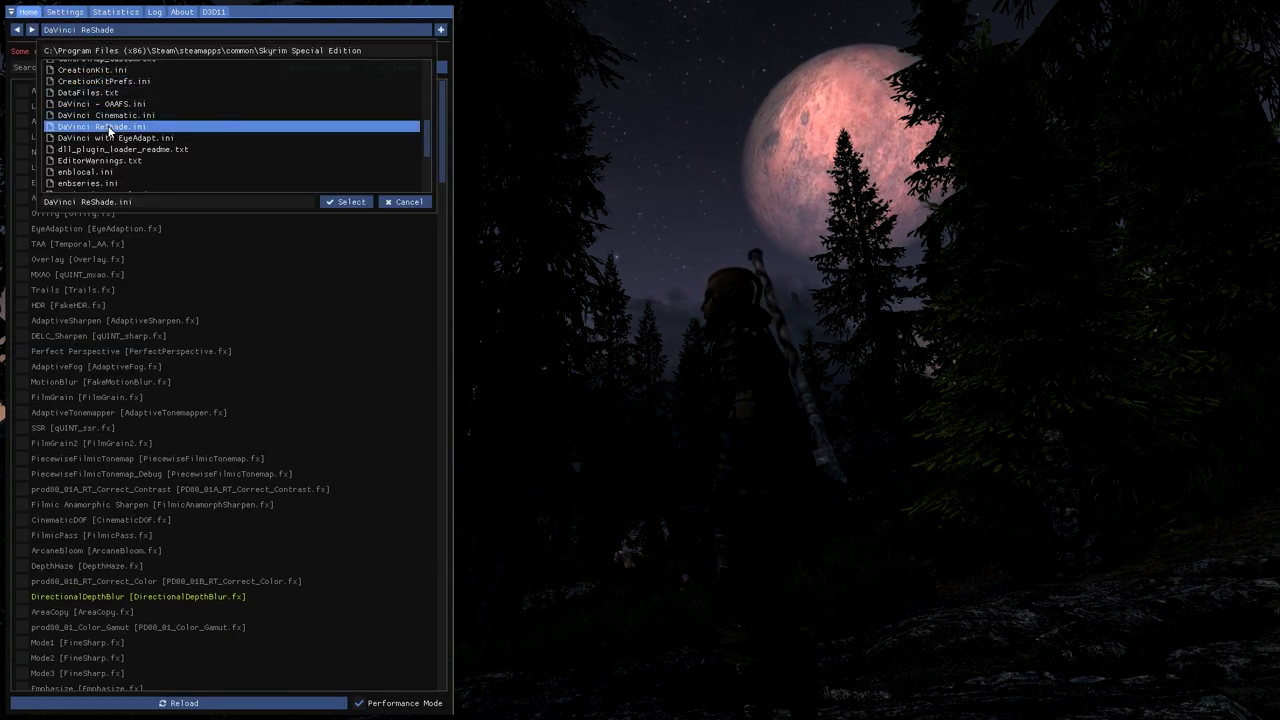
left_click(348, 202)
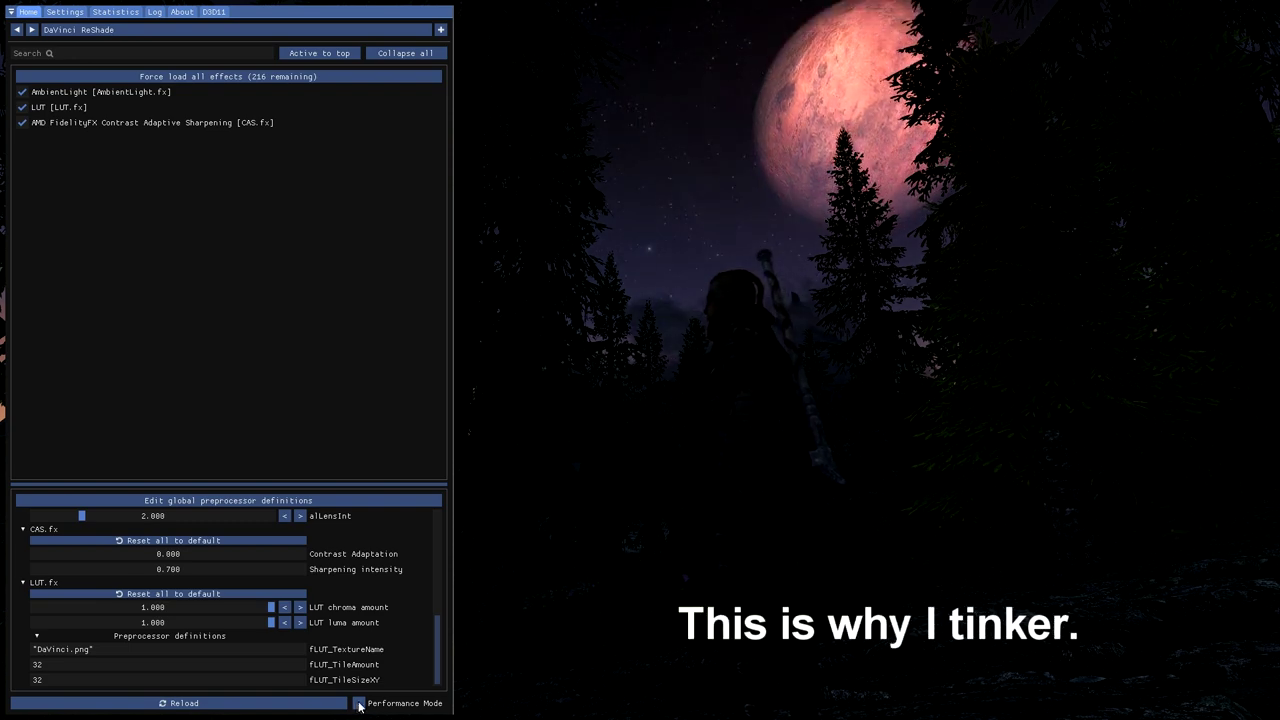
Toggle Performance Mode on and off, force-load all effects, and duplicate the current preset.
left_click(359, 704)
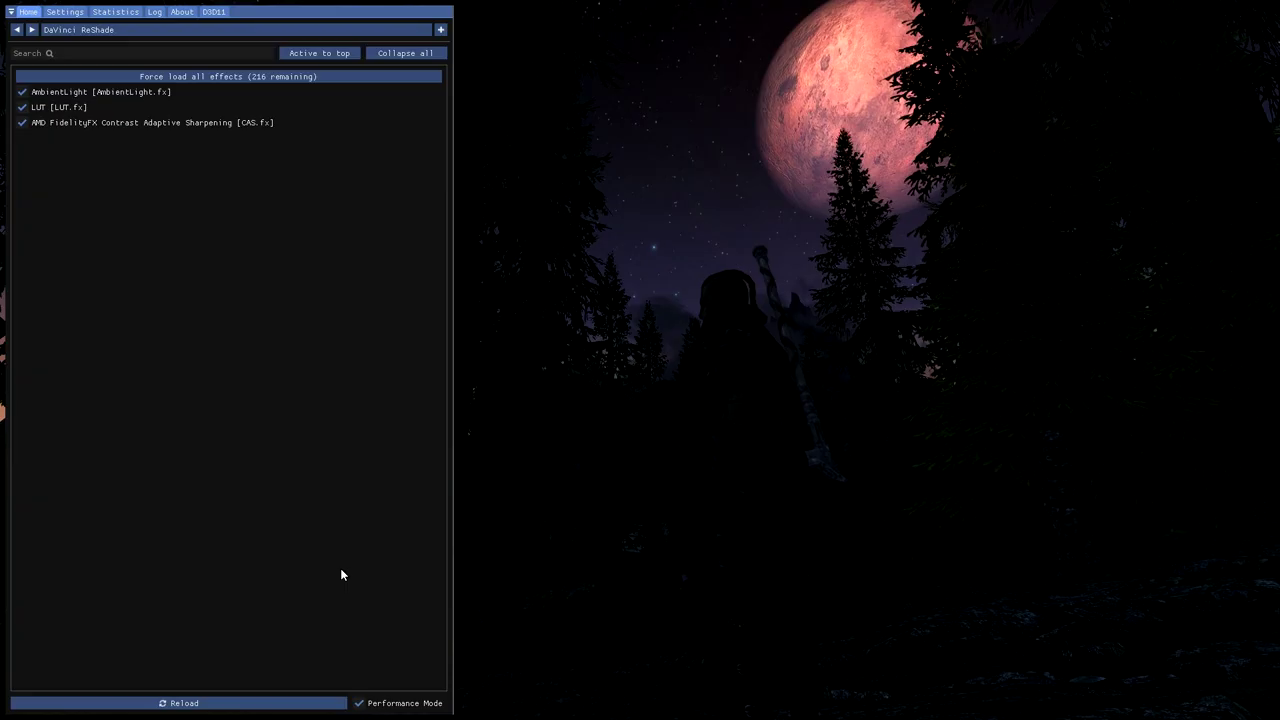
left_click(366, 704)
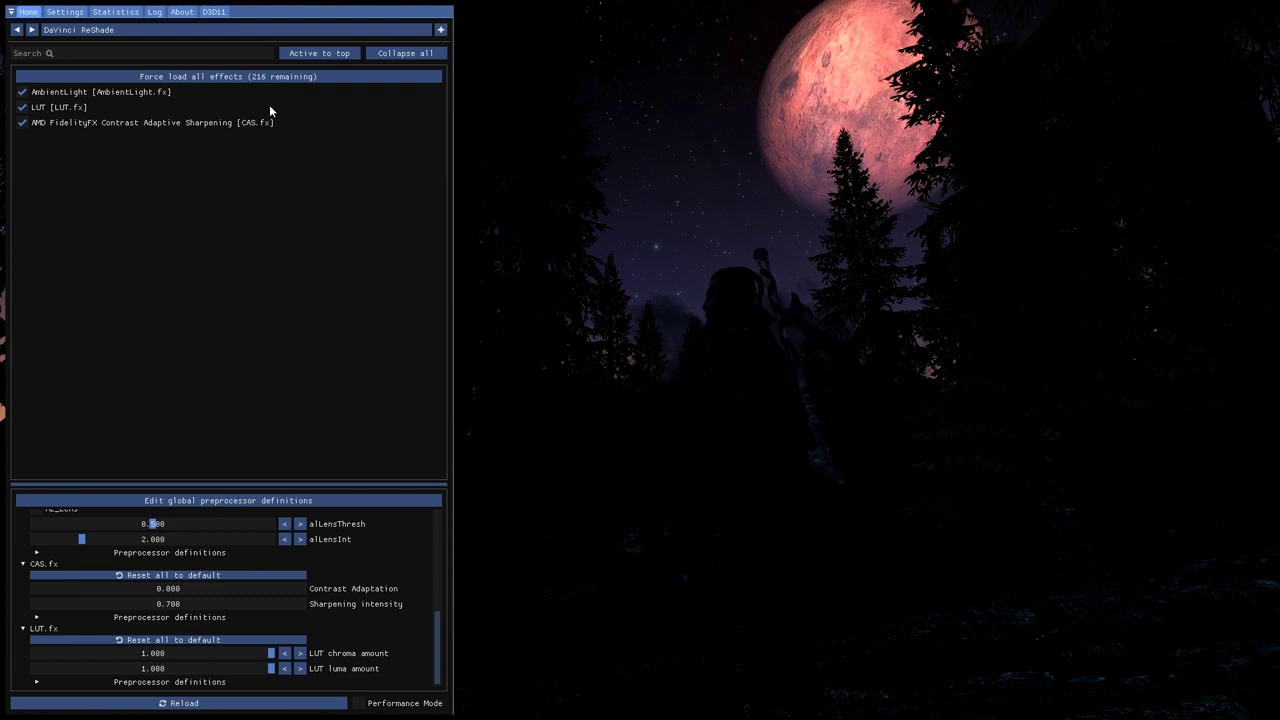
left_click(221, 80)
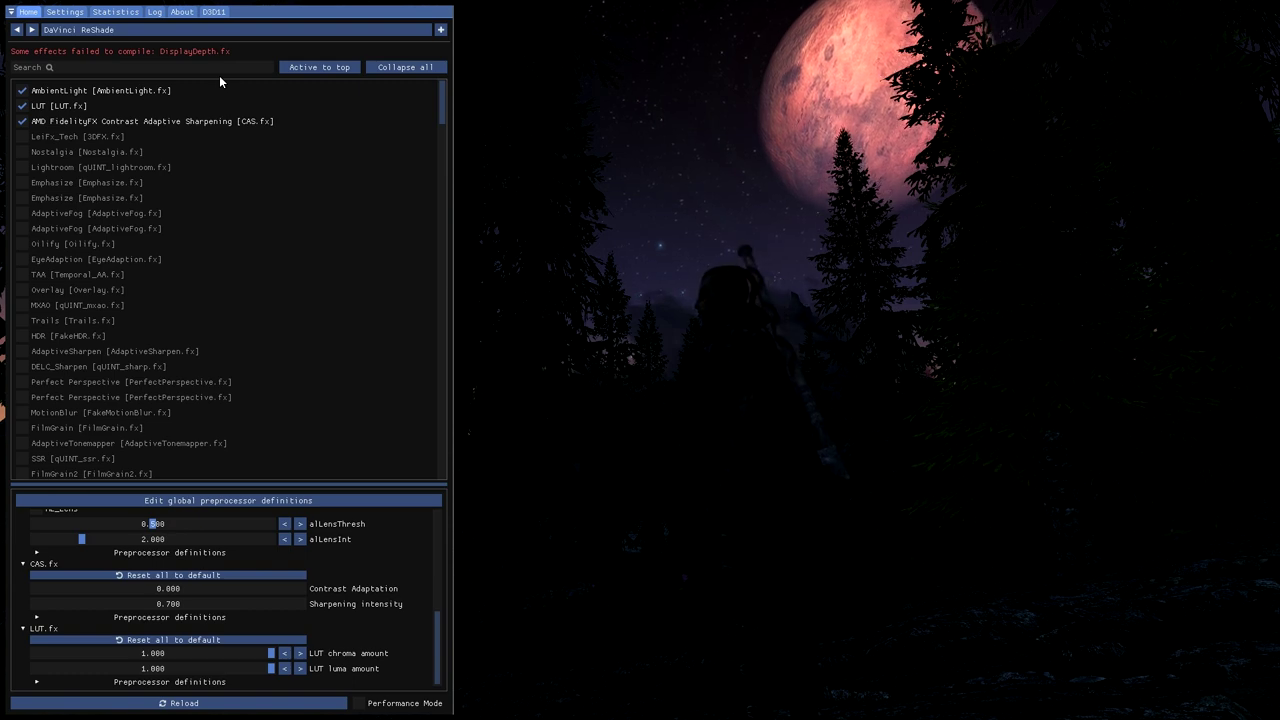
left_click(440, 30)
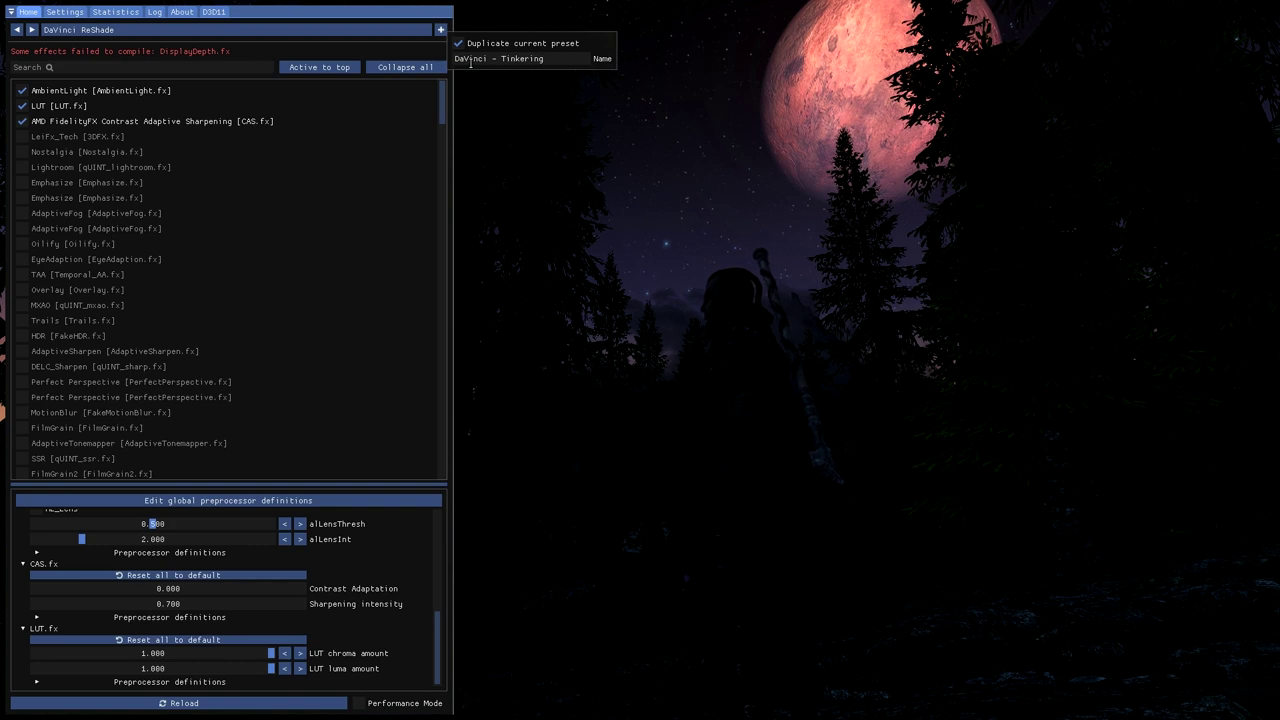
Confirm the 'DaVinci - Tinkering' preset name, disable Debanding, and toggle Bloom on and off.
key("Return")
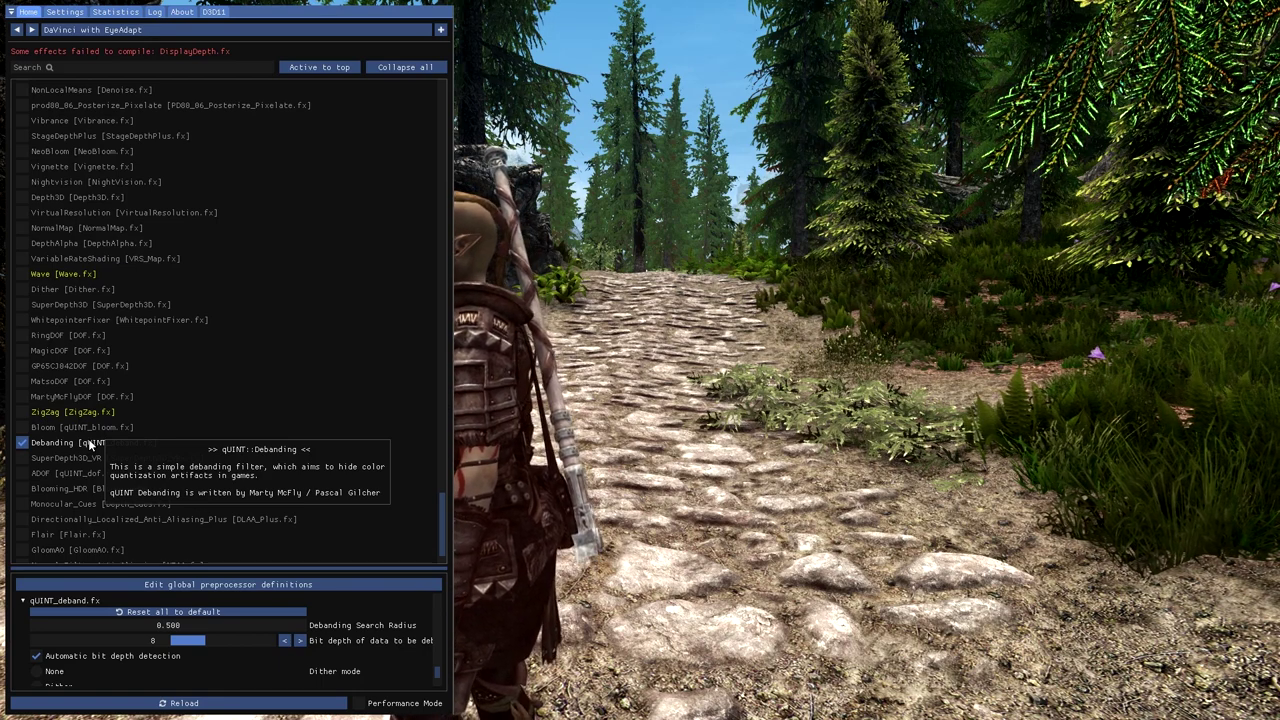
left_click(88, 440)
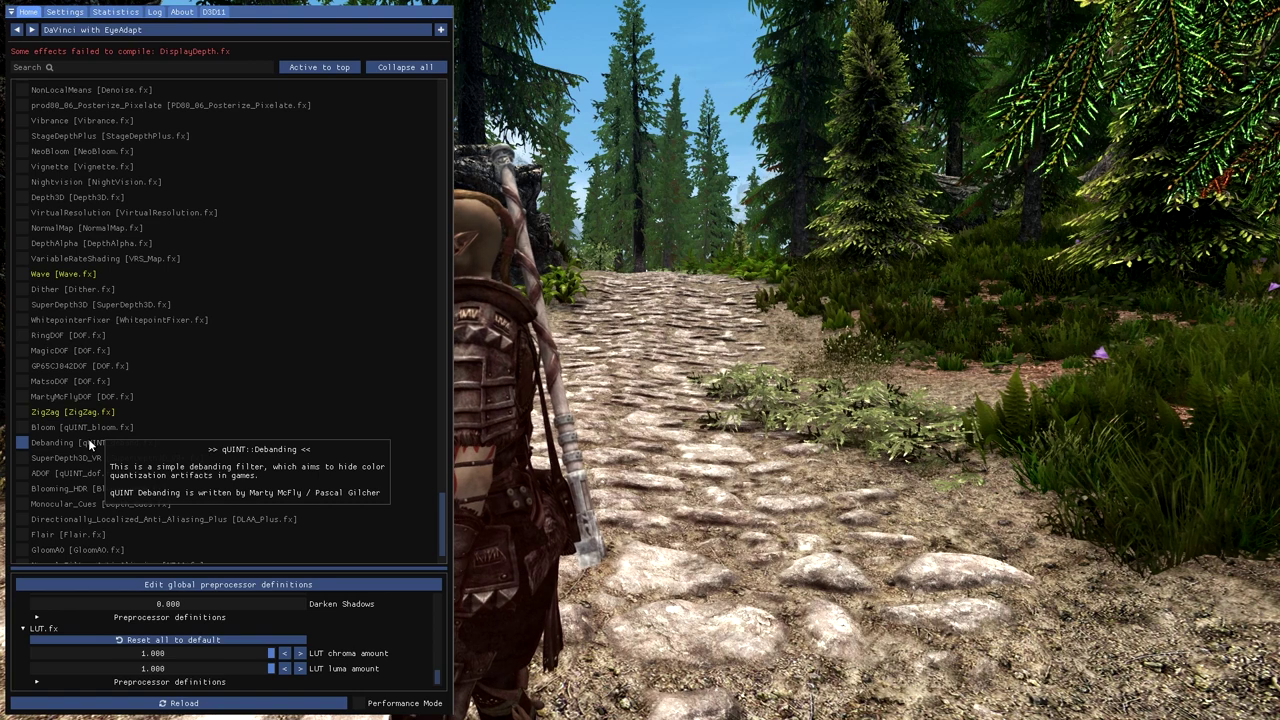
left_click(90, 430)
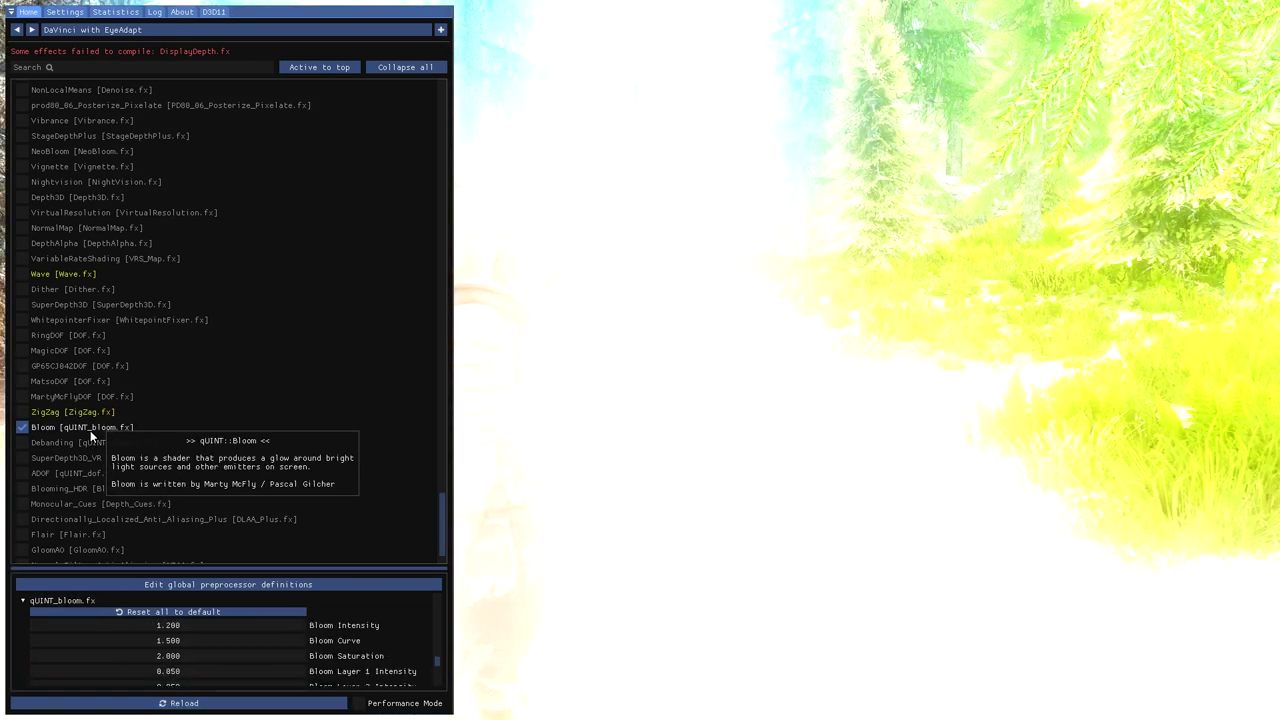
left_click(90, 430)
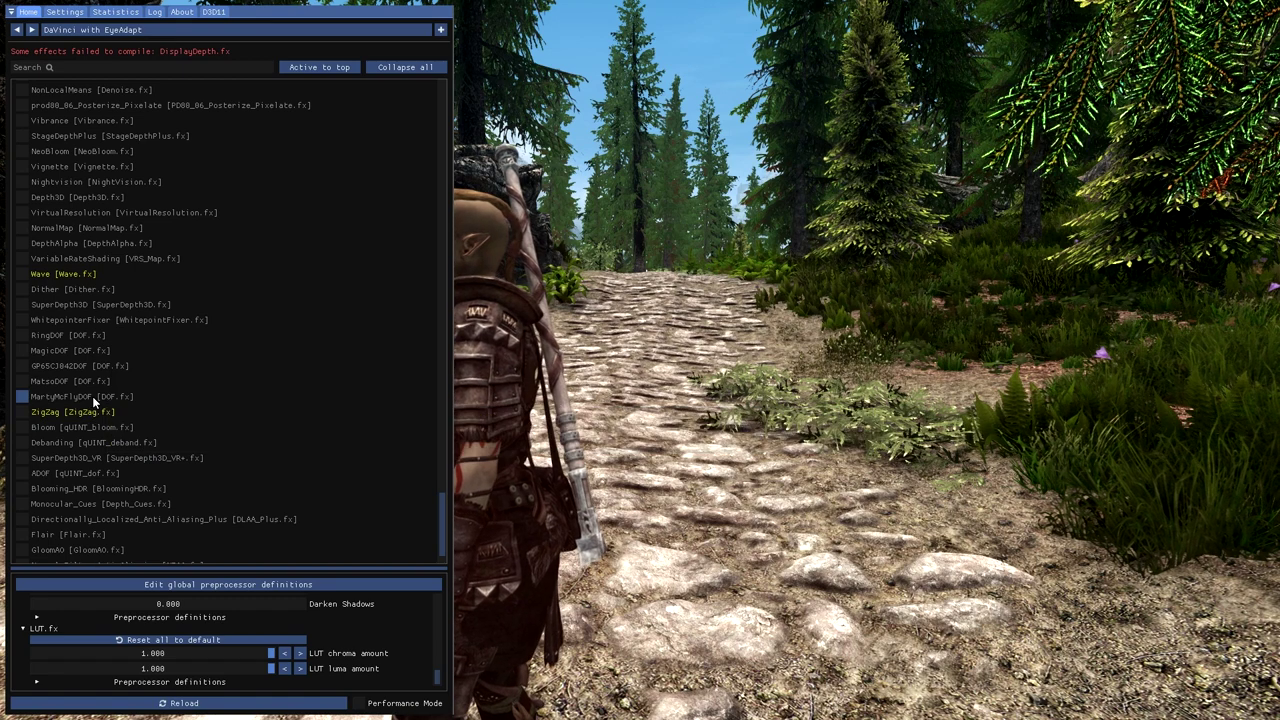
Preview MartyMcFlyDOF depth of field, switch it back off, and scroll the effect list up.
left_click(92, 396)
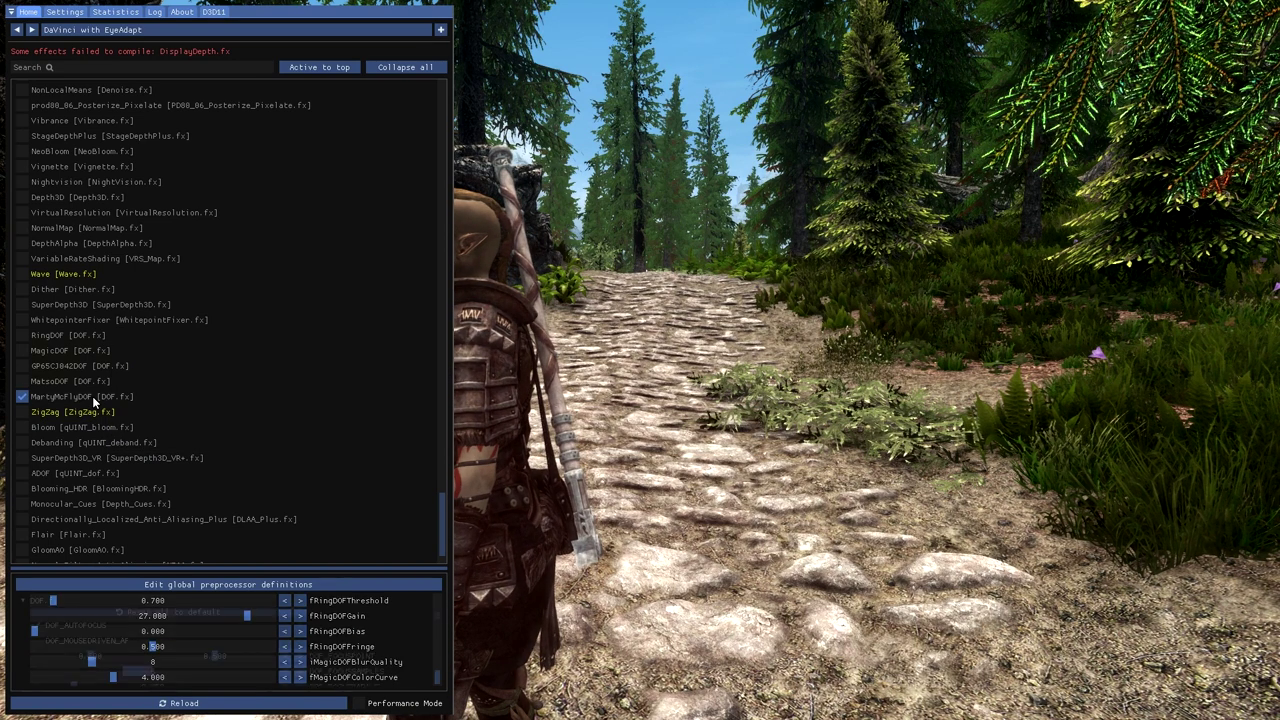
left_click(92, 396)
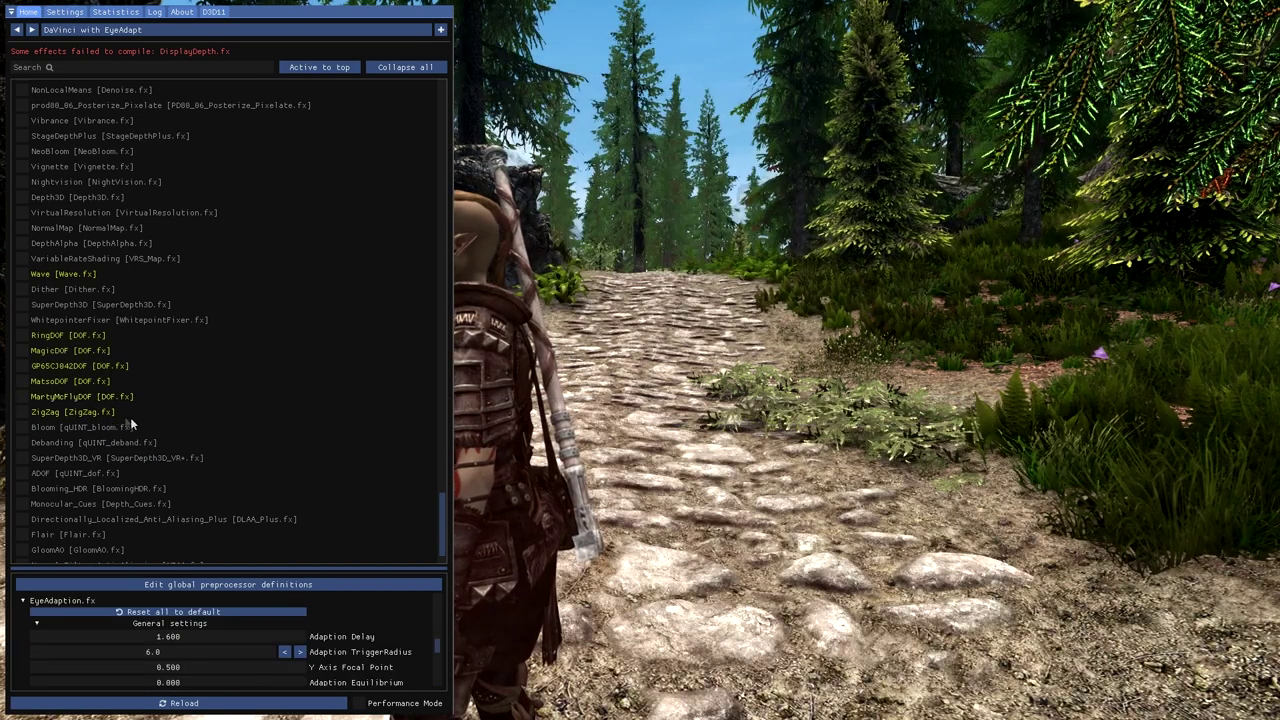
scroll(154, 418, "up", 2)
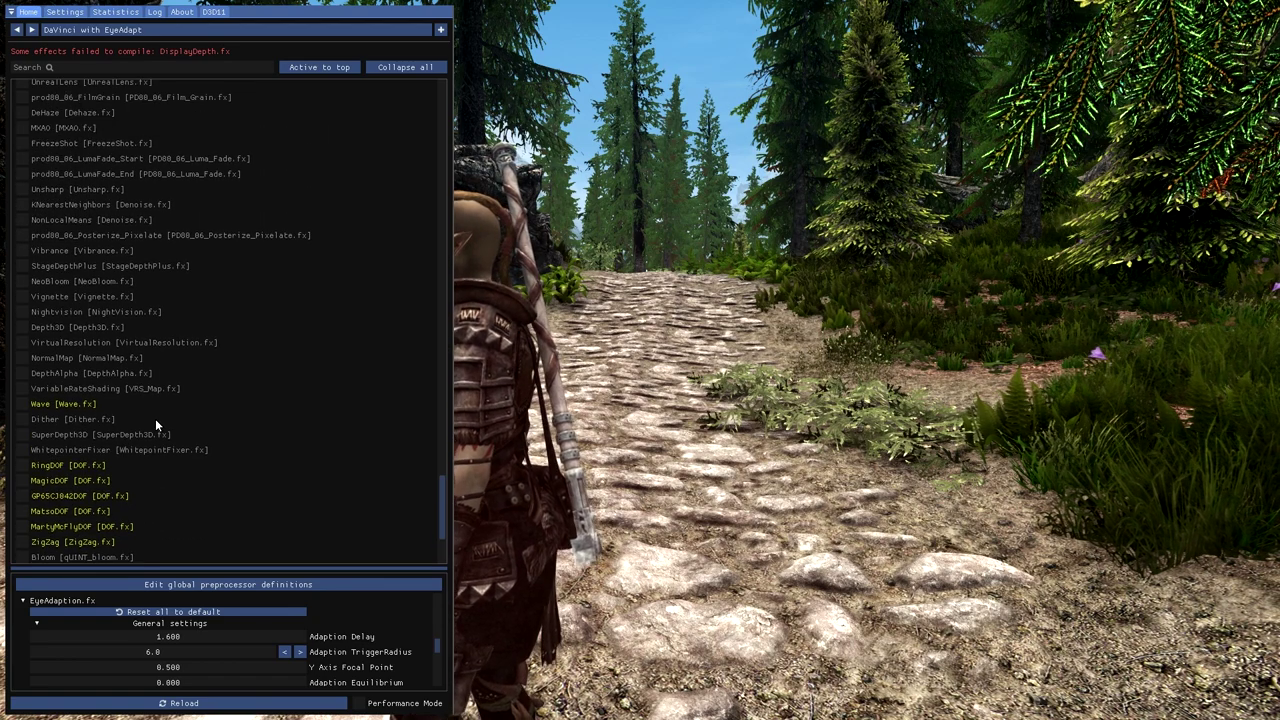
scroll(155, 424, "up", 3)
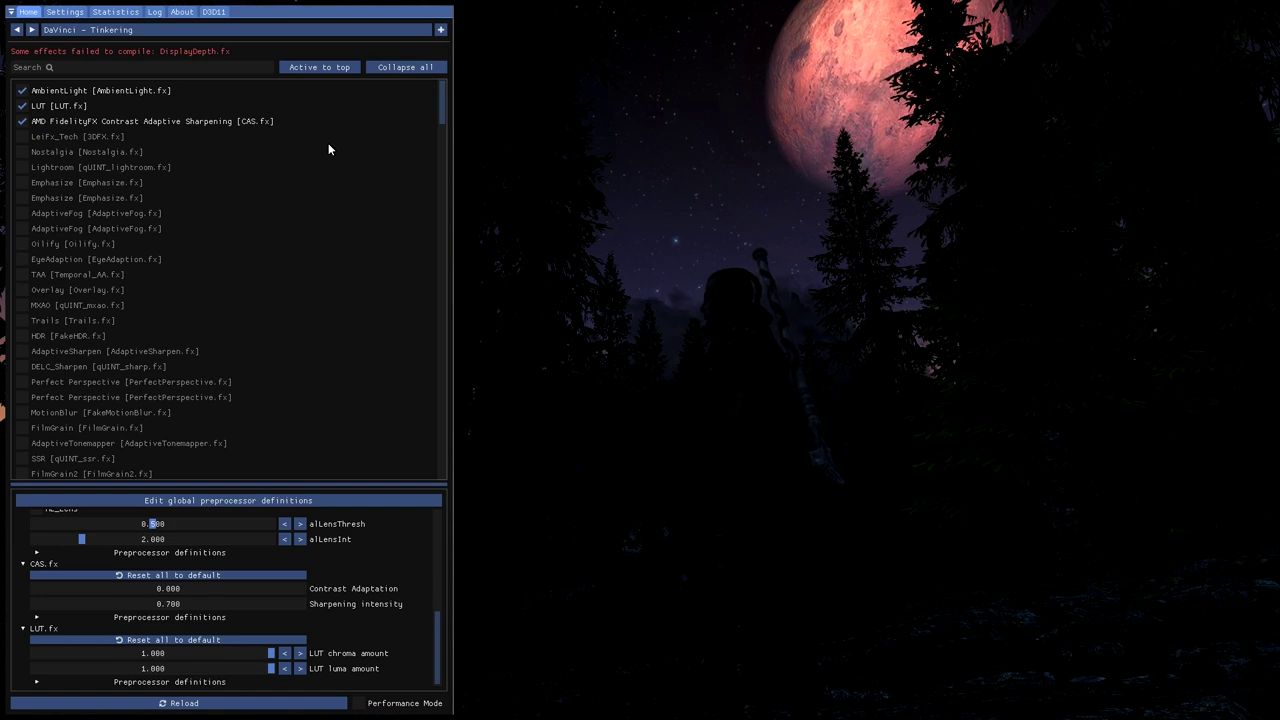
Disable CAS.fx, compare AmbientLight off and on, and enable Levels [Levels.fx].
left_click(259, 120)
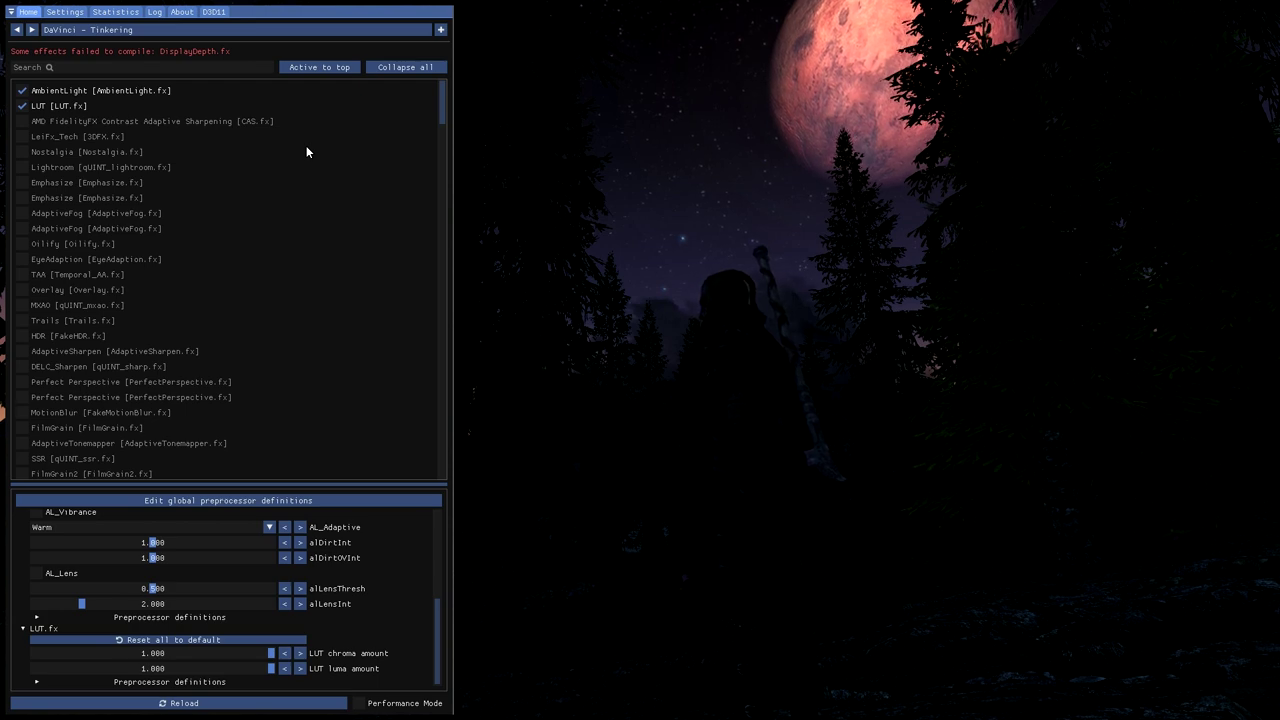
left_click(109, 90)
left_click(109, 89)
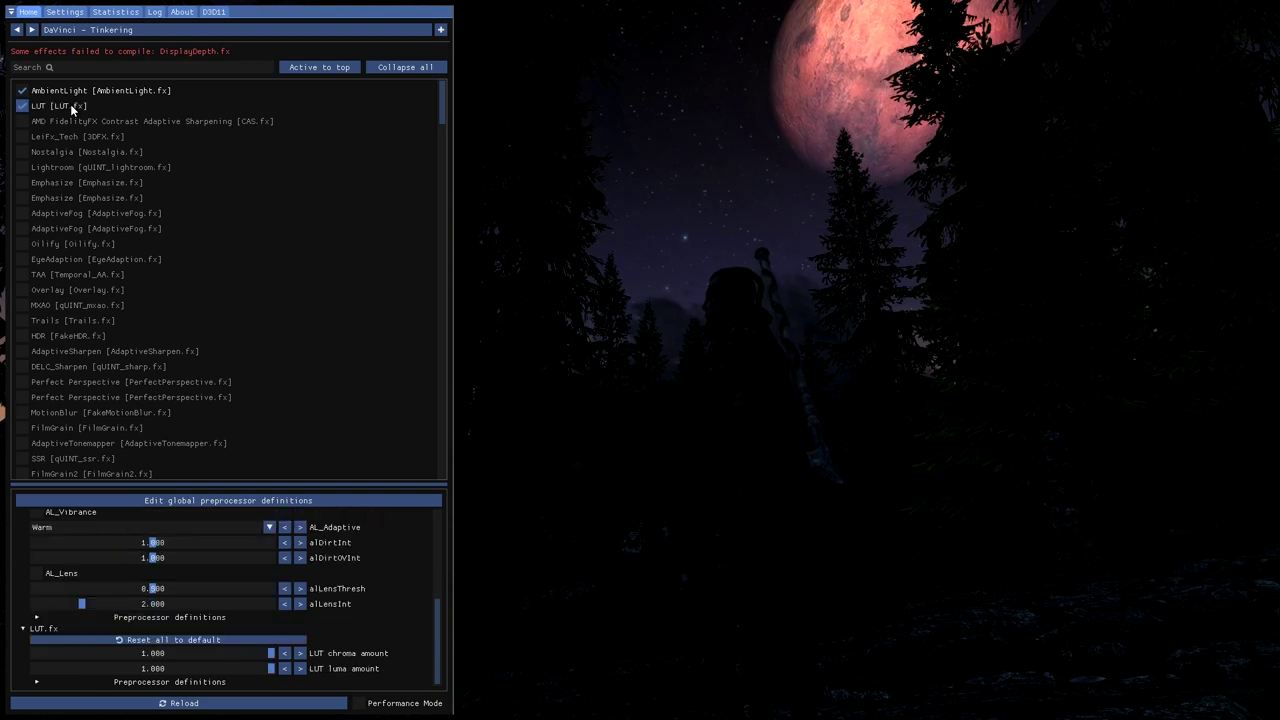
scroll(200, 300, "down", 10)
left_click(22, 351)
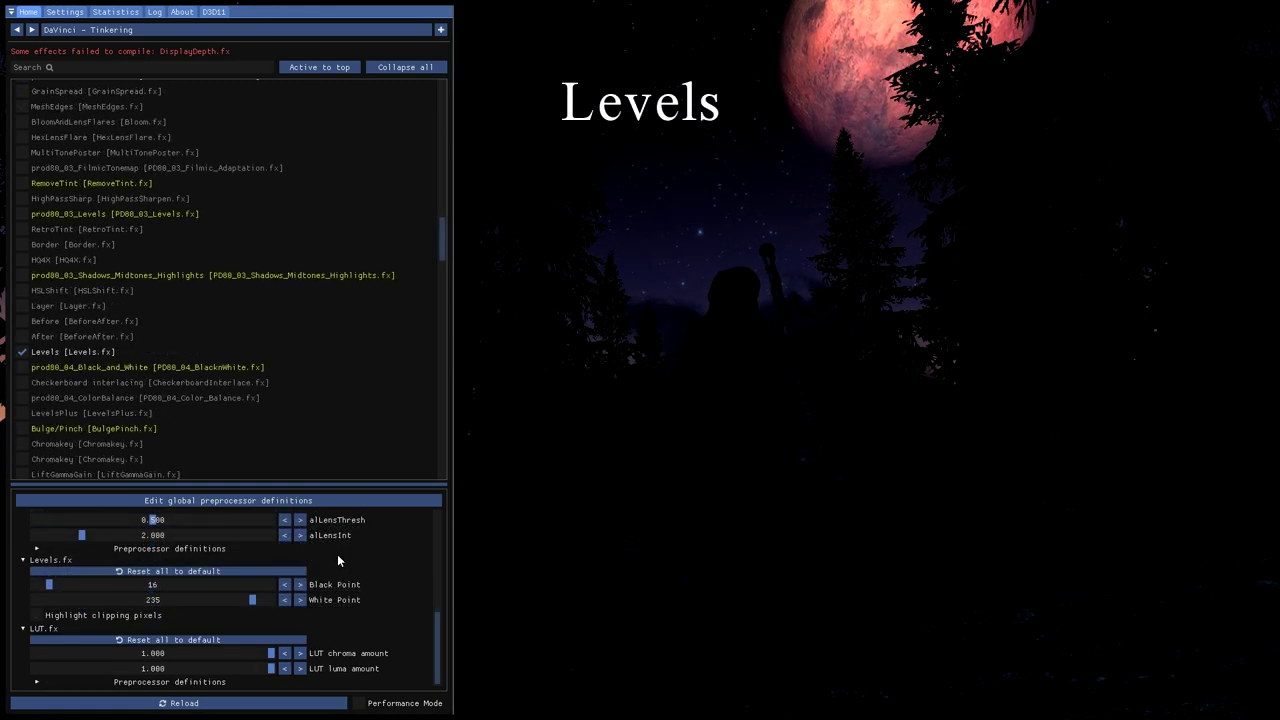
Set the Levels Black Point to 0 and drop the White Point from 235 to about 169.
left_click_drag(245, 600, 188, 602)
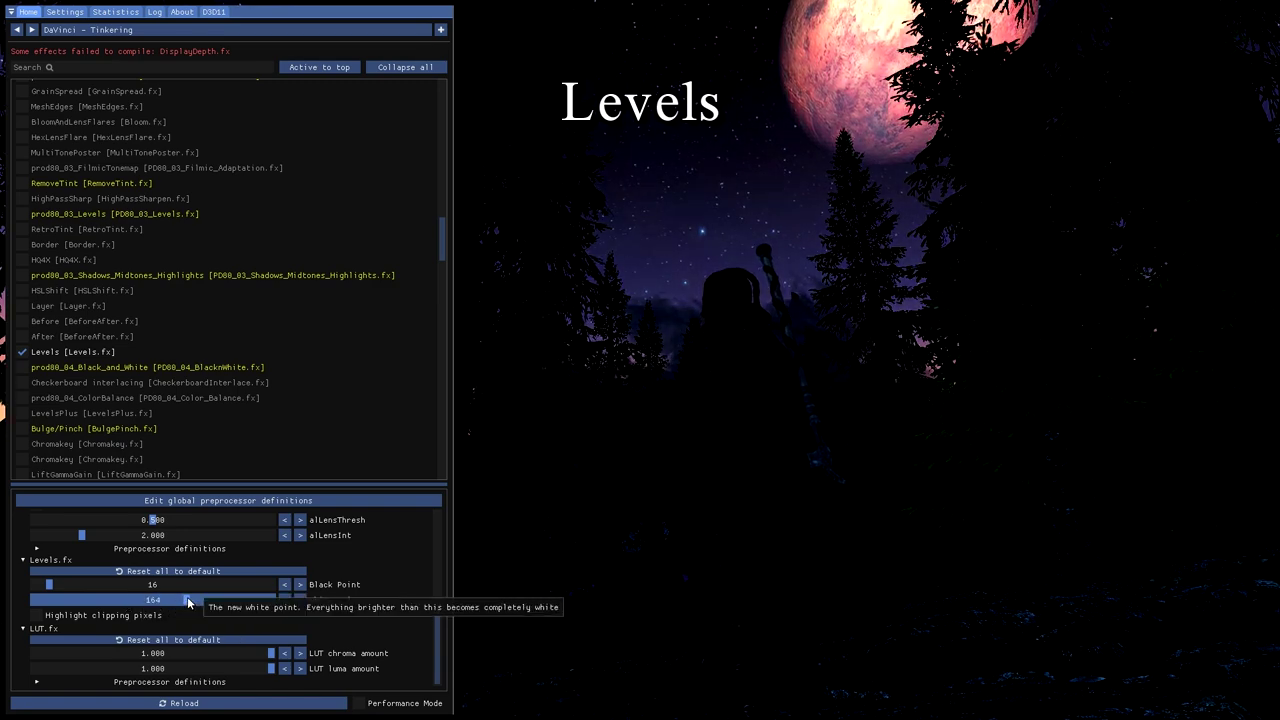
left_click(42, 588)
left_click_drag(42, 588, 14, 588)
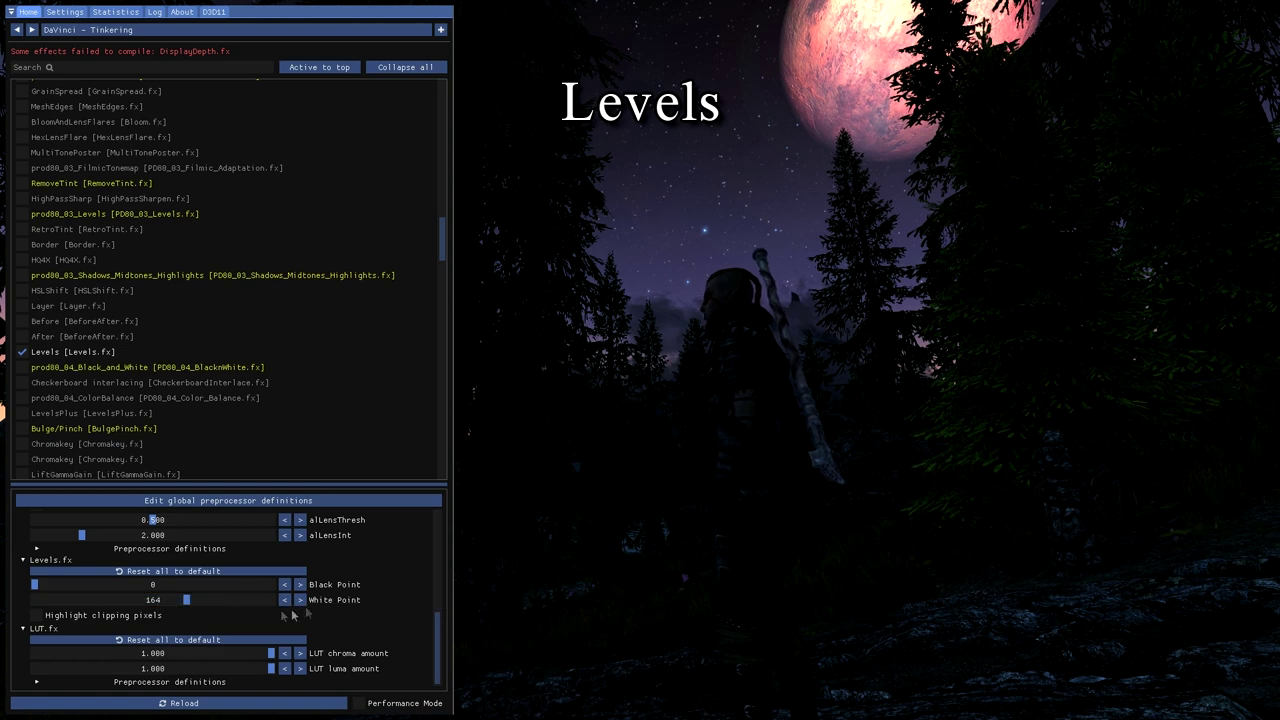
left_click(162, 603)
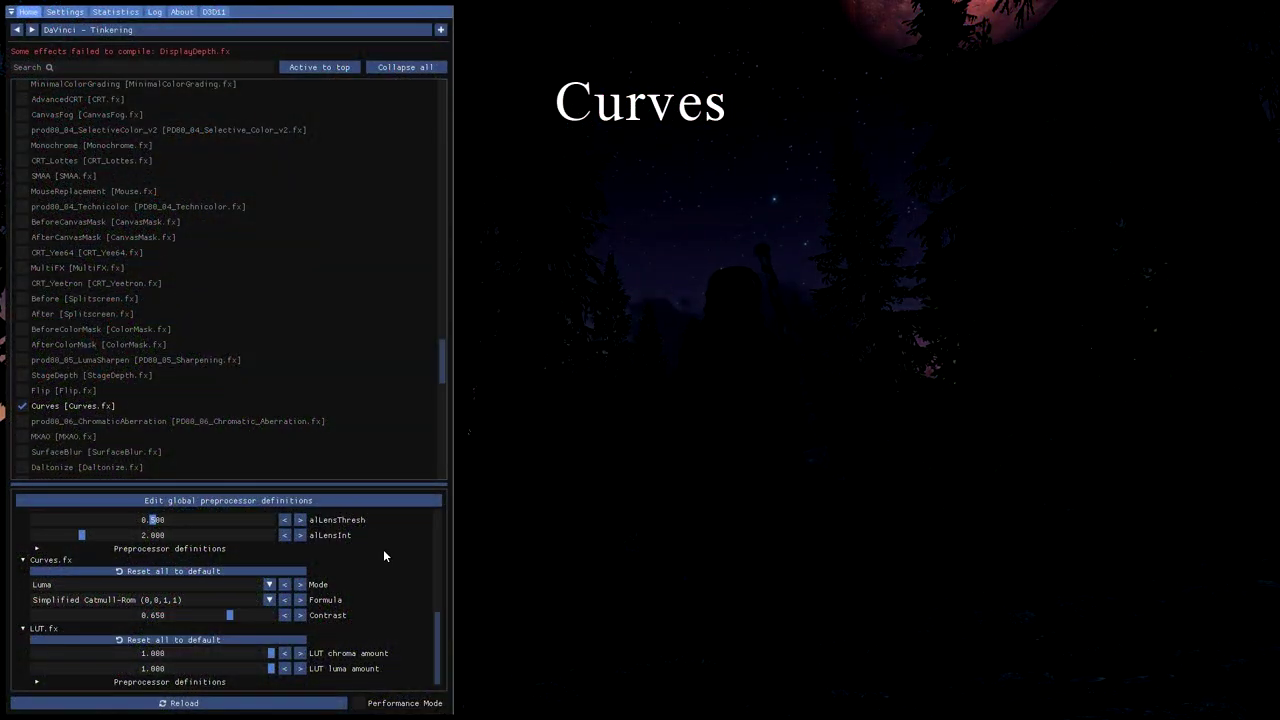
Keep the Curves Mode on Luma and drag the Contrast slider down to its minimum.
left_click(249, 586)
left_click(227, 598)
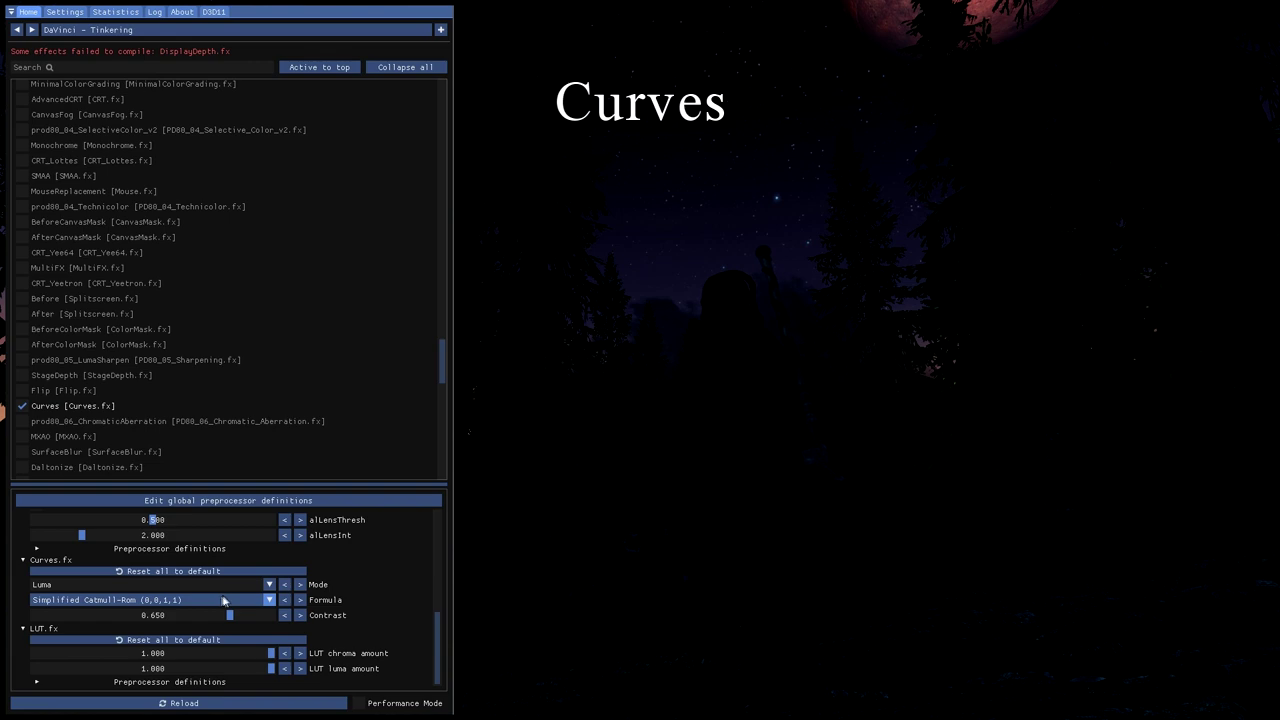
left_click_drag(229, 617, 10, 615)
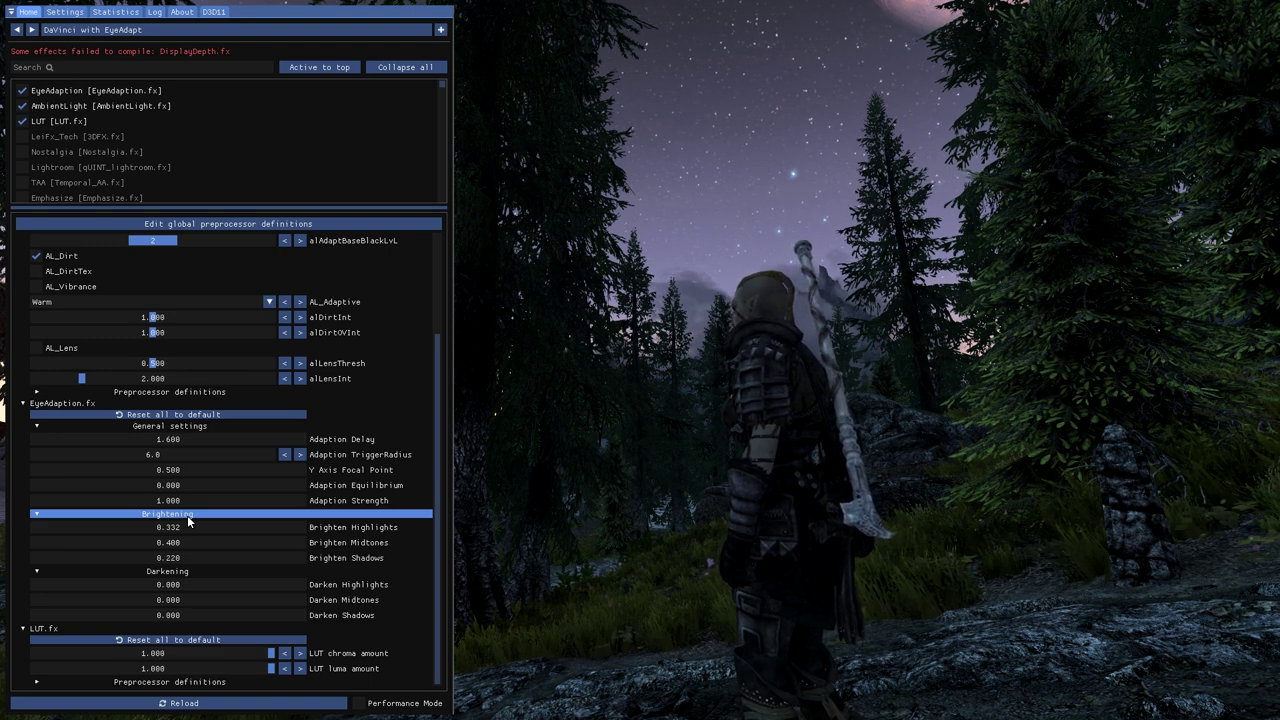
mouse_move(238, 489)
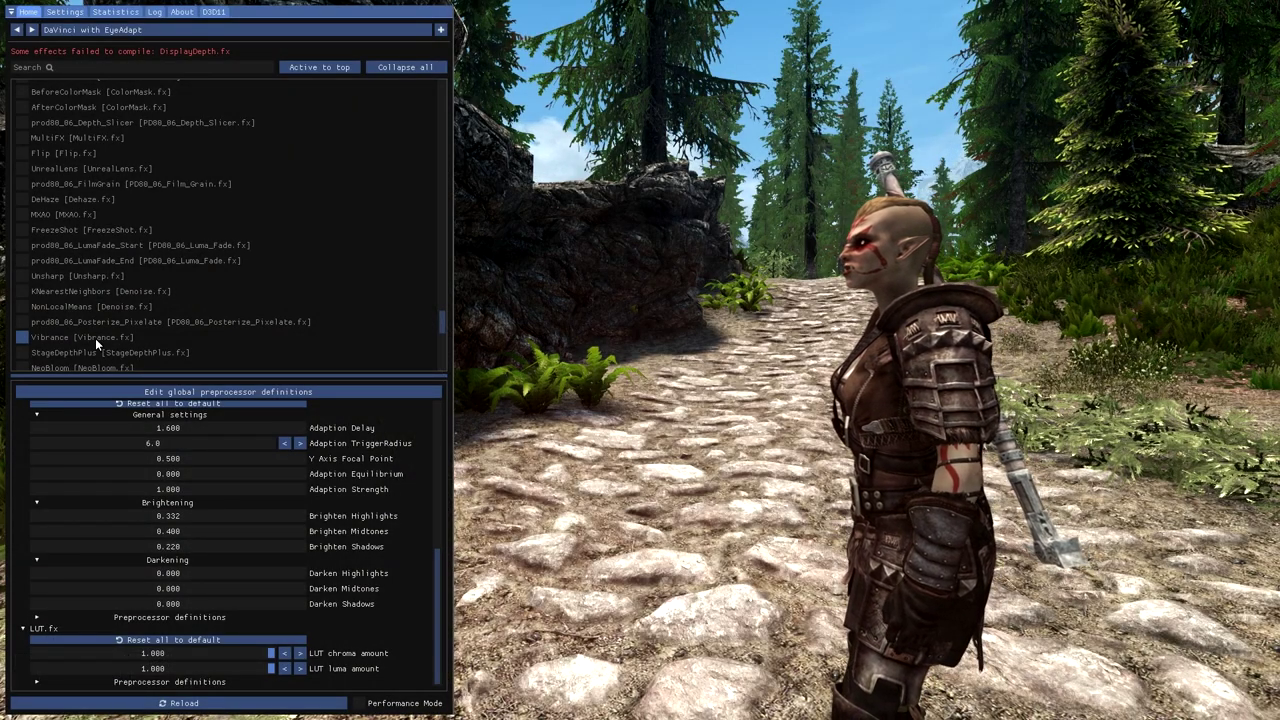
Enable Vibrance, try strengths of -0.289 and about 0.09, then disable it again.
left_click(95, 338)
left_click_drag(100, 653, 155, 673)
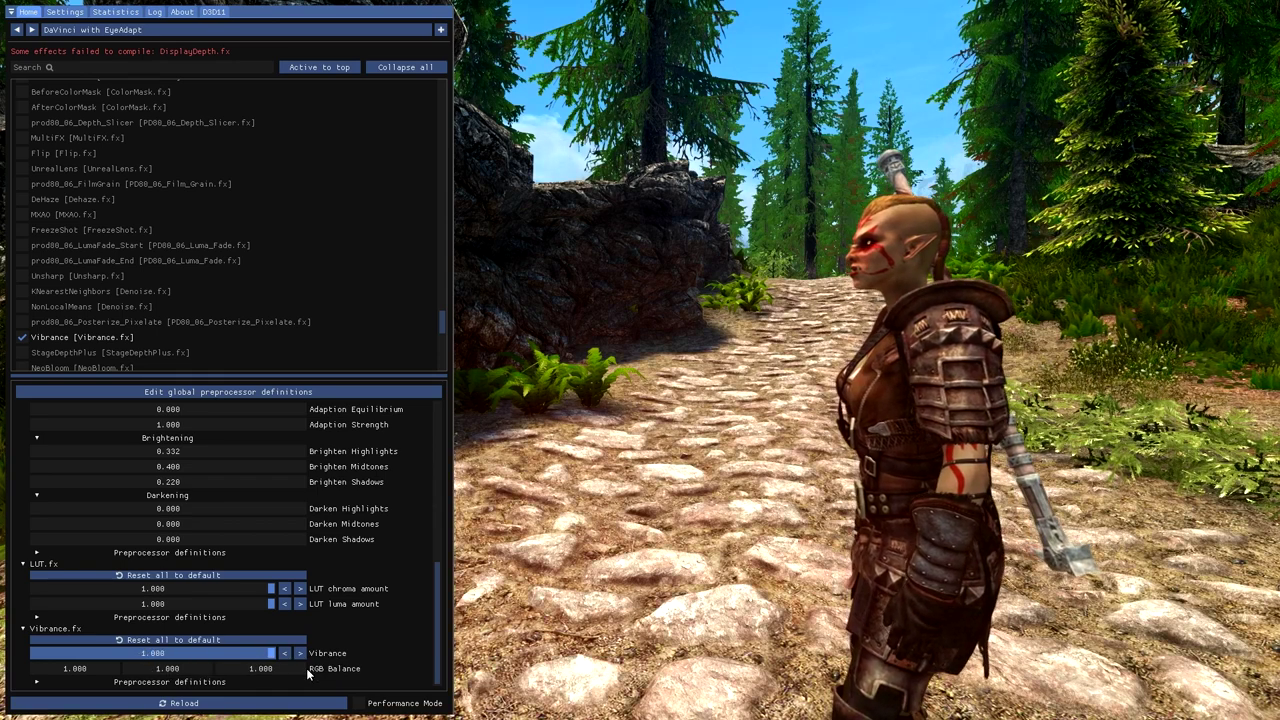
left_click_drag(240, 672, 167, 673)
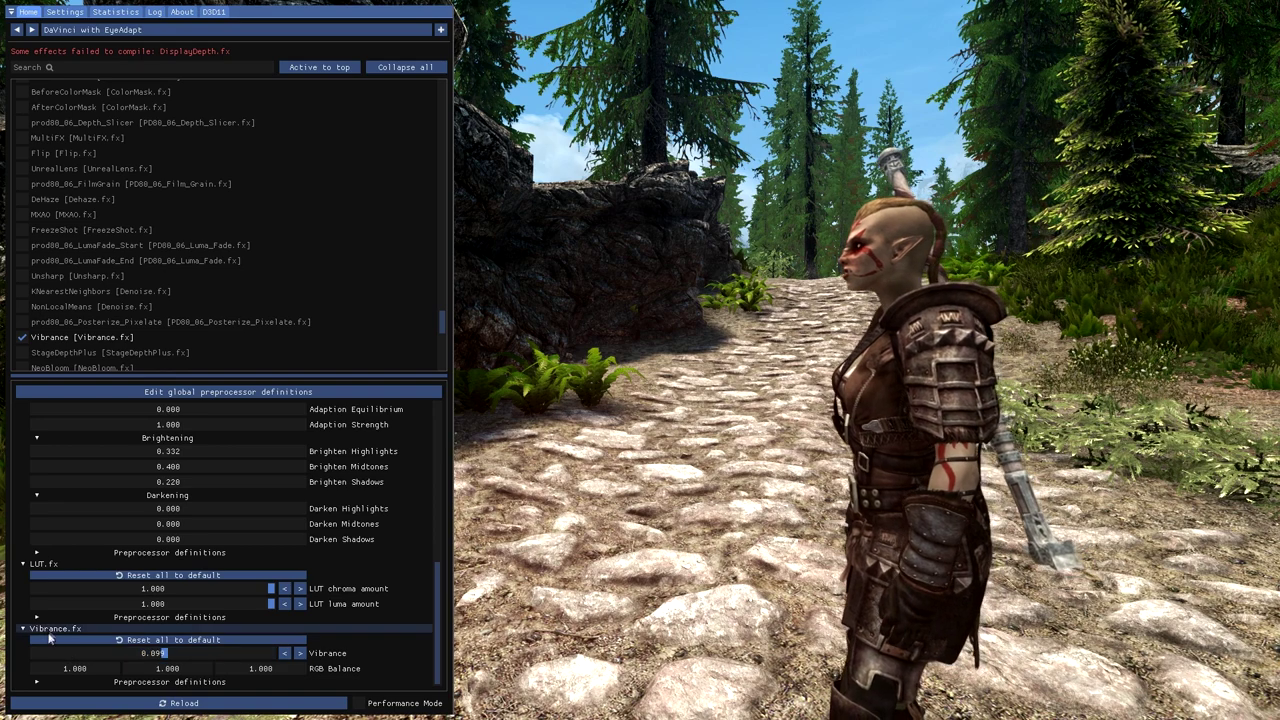
left_click(121, 338)
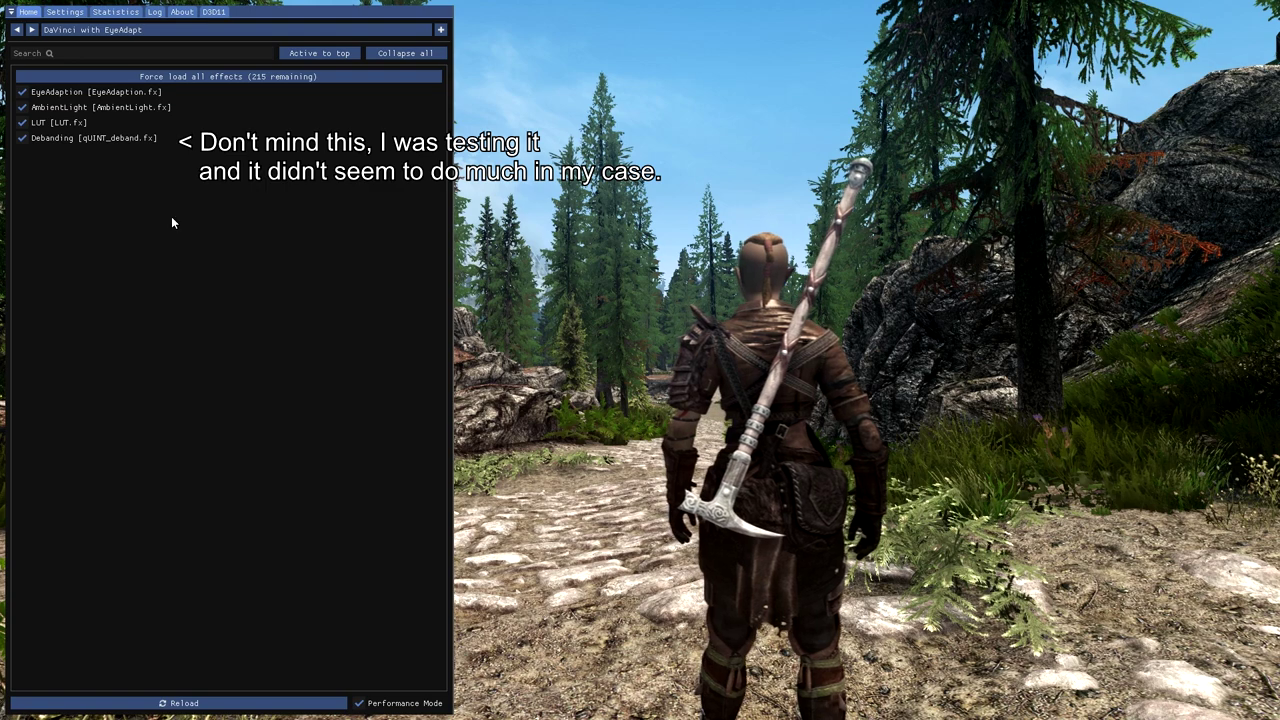
Switch the ReShade overlay to its Settings tab.
left_click(64, 12)
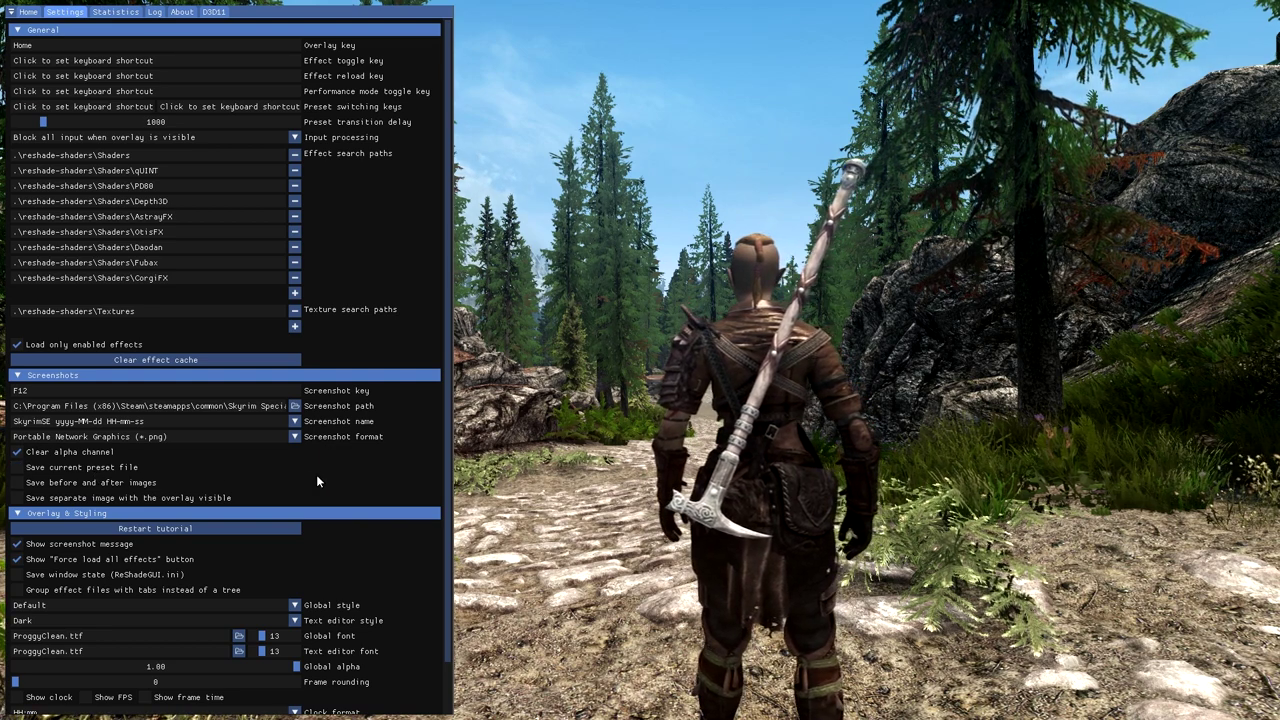
left_click(295, 423)
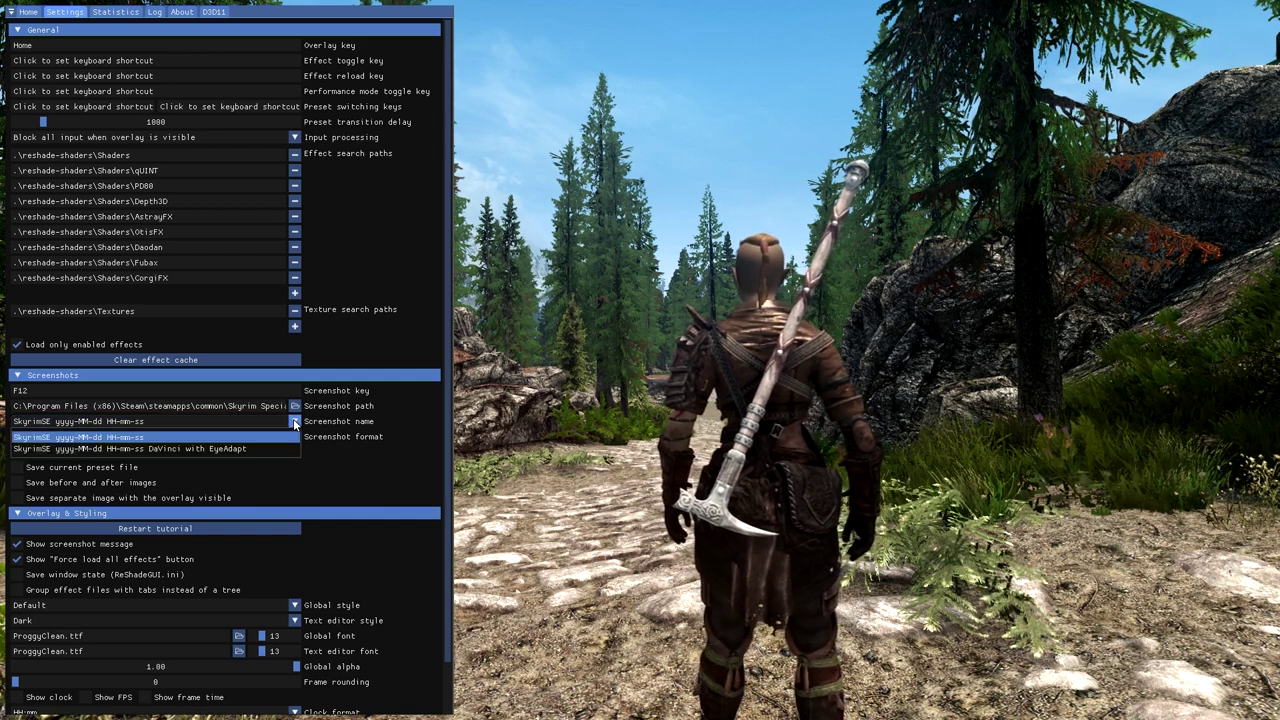
left_click(295, 423)
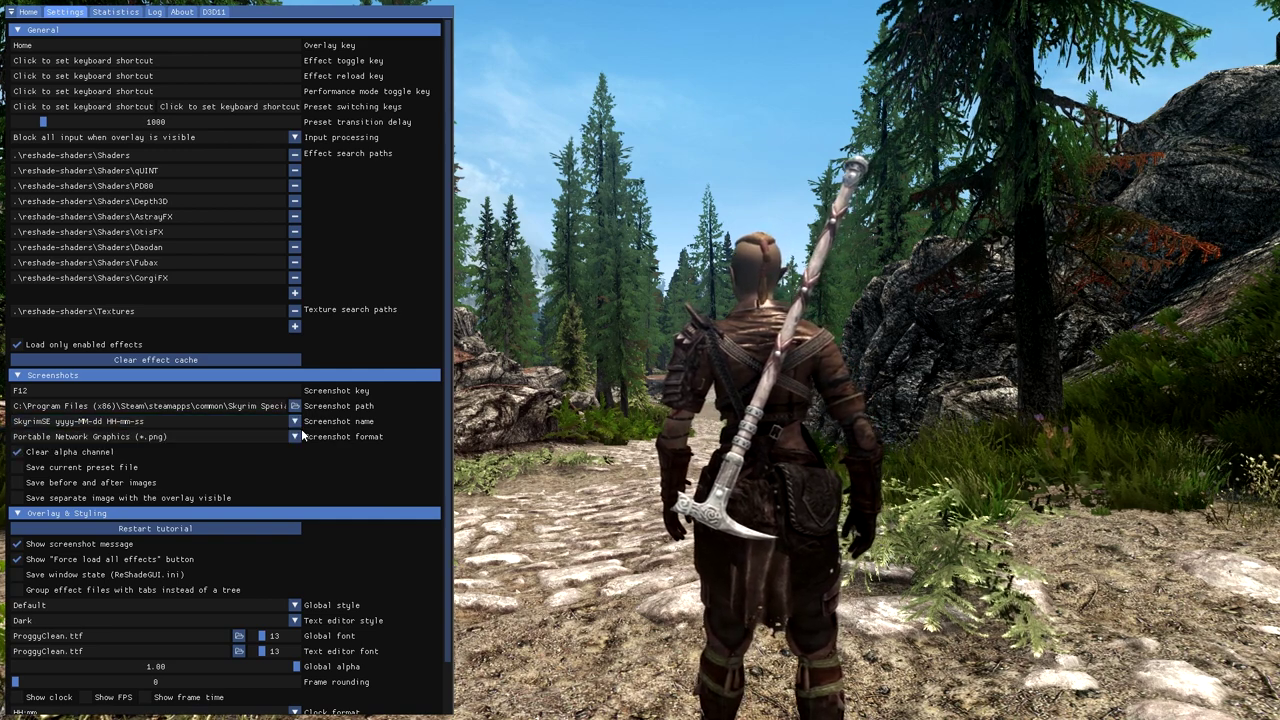
left_click(299, 436)
left_click(299, 436)
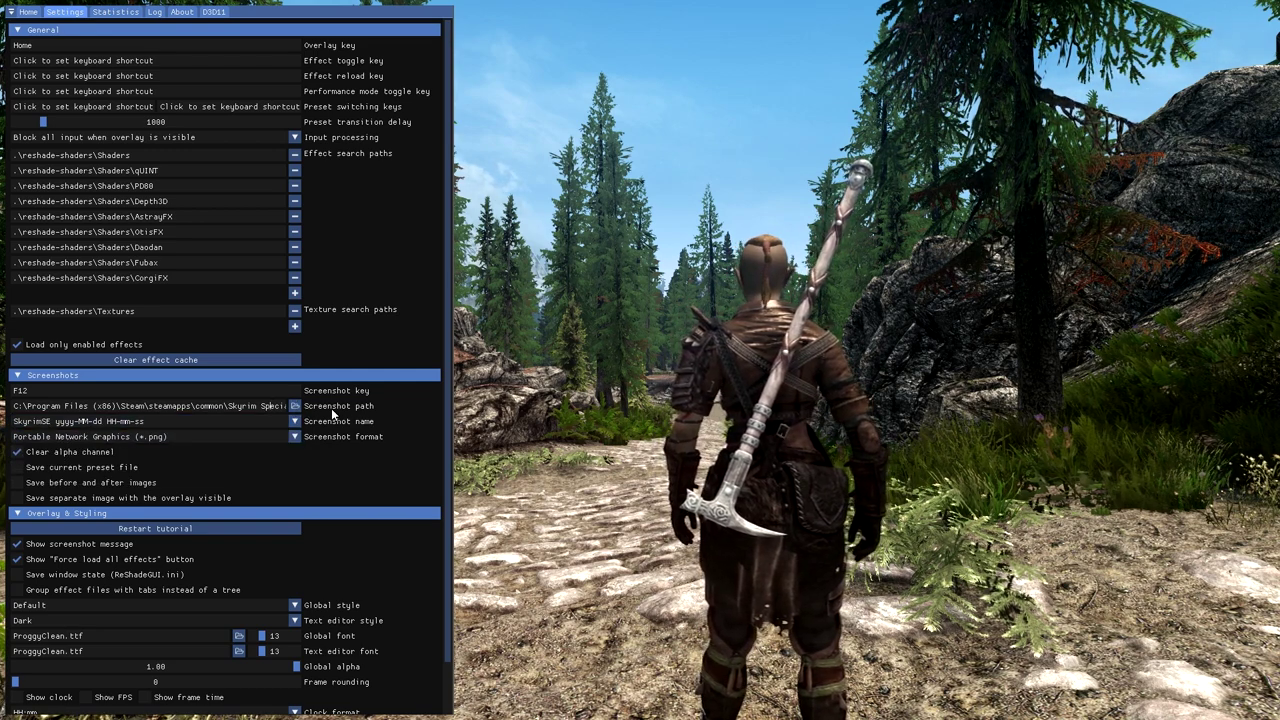
key("End")
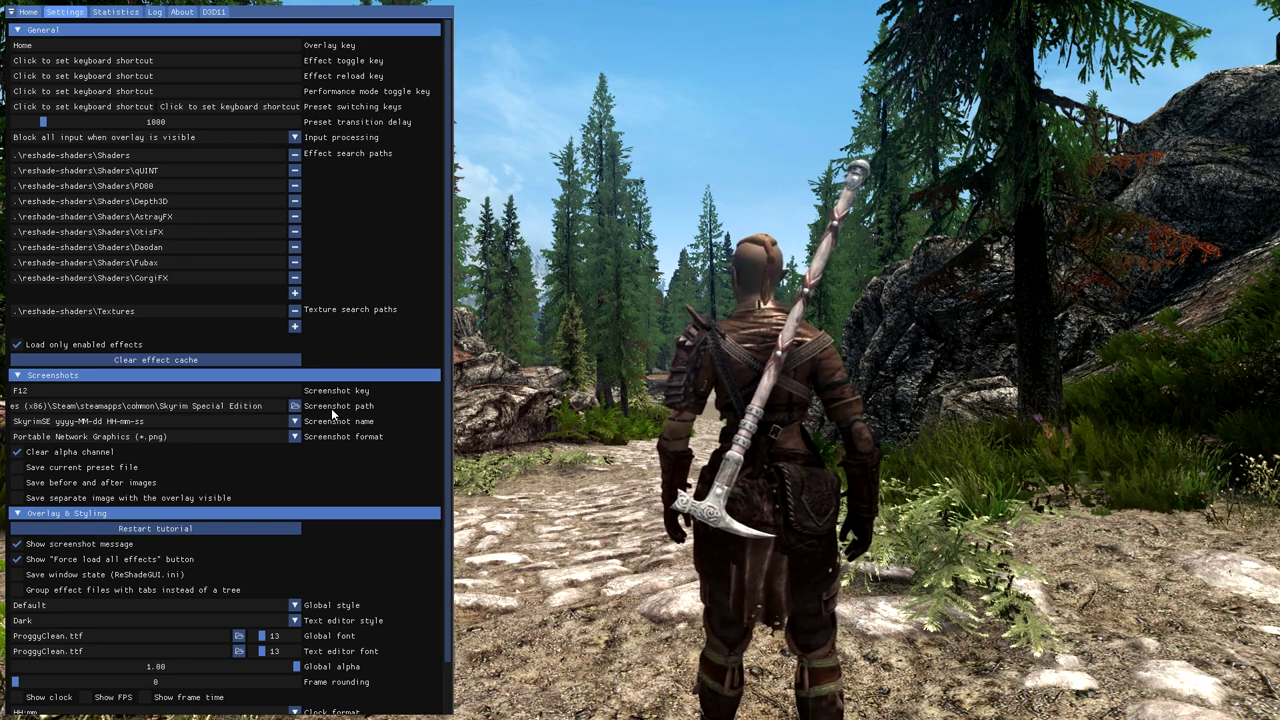
key("Home")
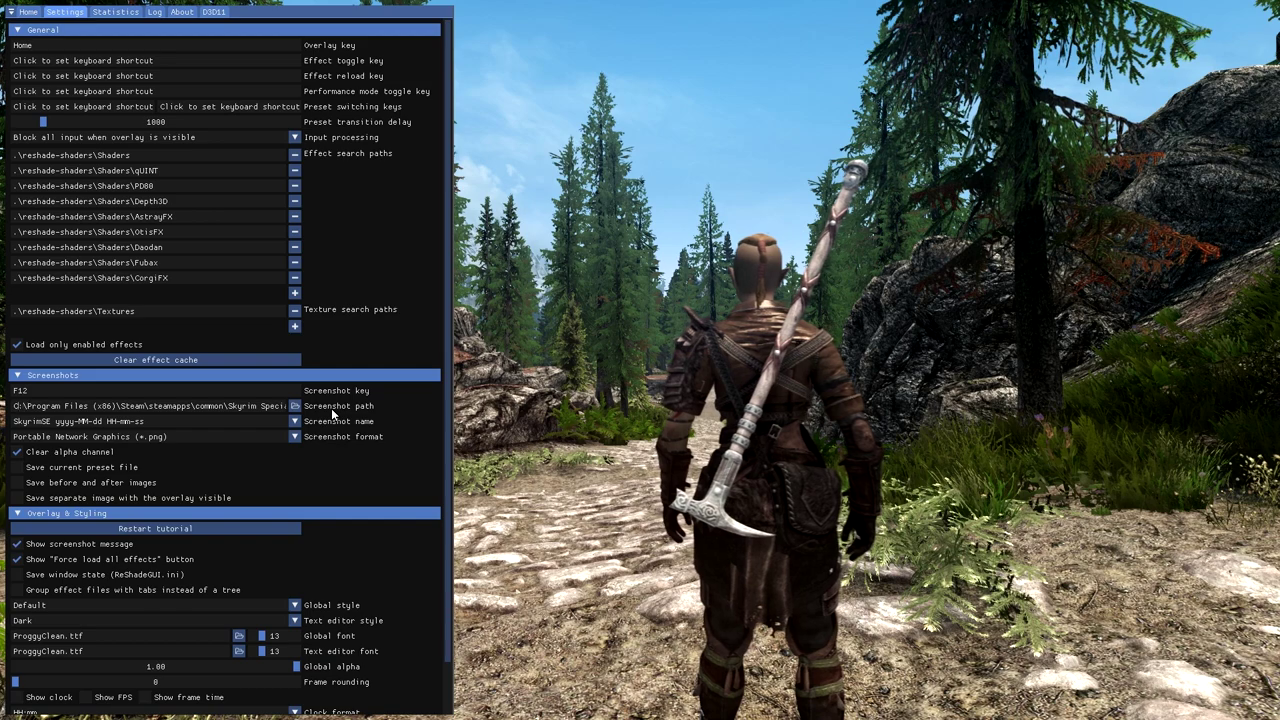